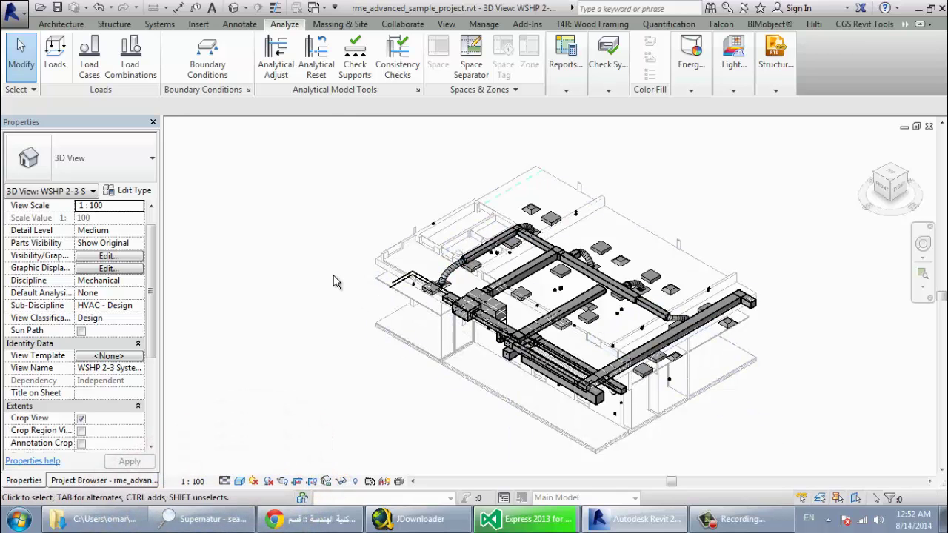
# - In Visibility/Graphics (VG) for the 3D view, uncheck the Ducts category
pyautogui.moveTo(675, 266); pyautogui.dragTo(585, 270, button='middle')
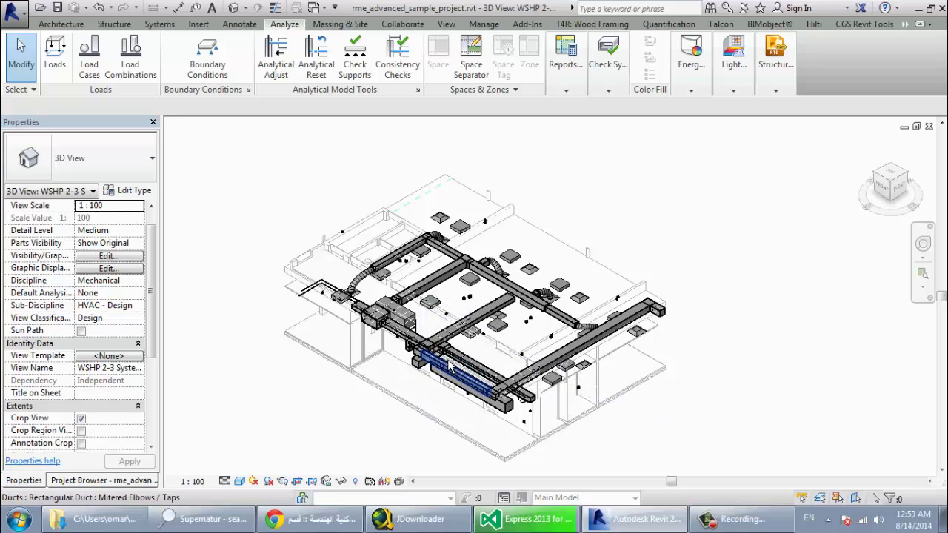
pyautogui.moveTo(404, 367); pyautogui.dragTo(435, 370, button='middle')
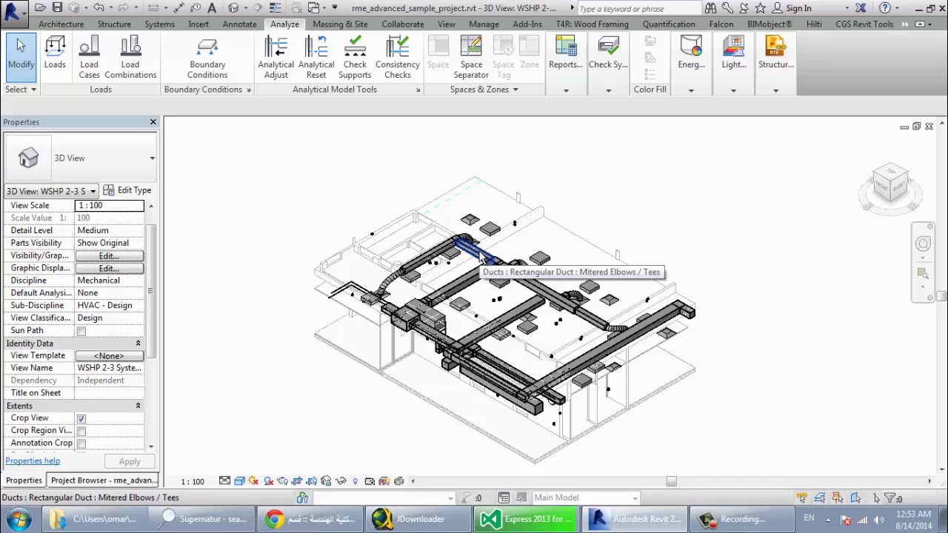
pyautogui.press('v')
pyautogui.press('g')
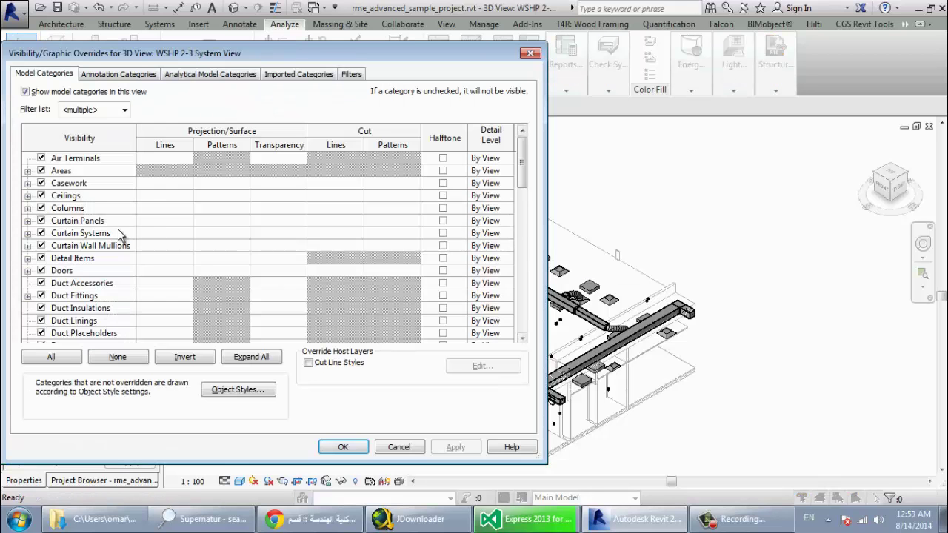
pyautogui.scroll(-1, 114, 237)
pyautogui.scroll(-1, 100, 256)
pyautogui.scroll(-2, 83, 293)
pyautogui.scroll(-2, 83, 295)
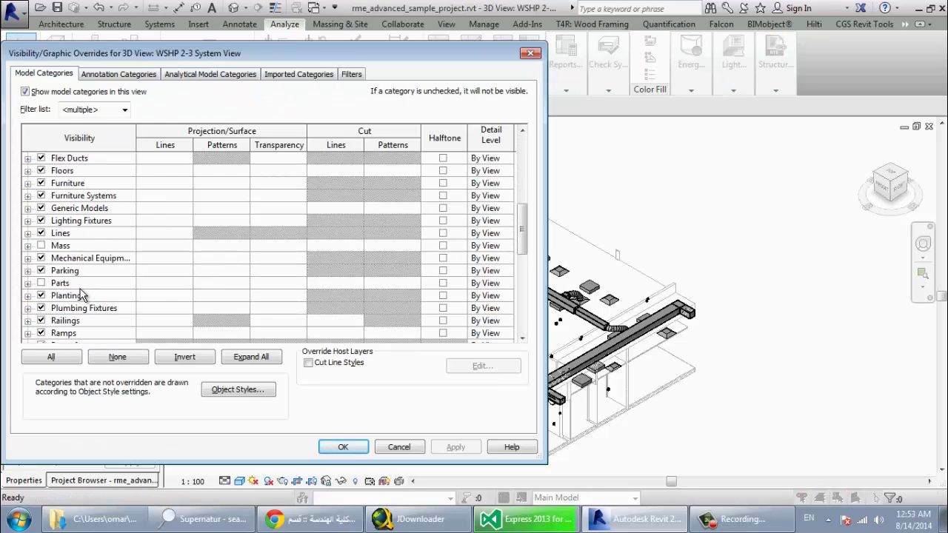
pyautogui.scroll(-2, 83, 295)
pyautogui.scroll(-5, 83, 296)
pyautogui.scroll(-1, 83, 296)
pyautogui.scroll(3, 82, 295)
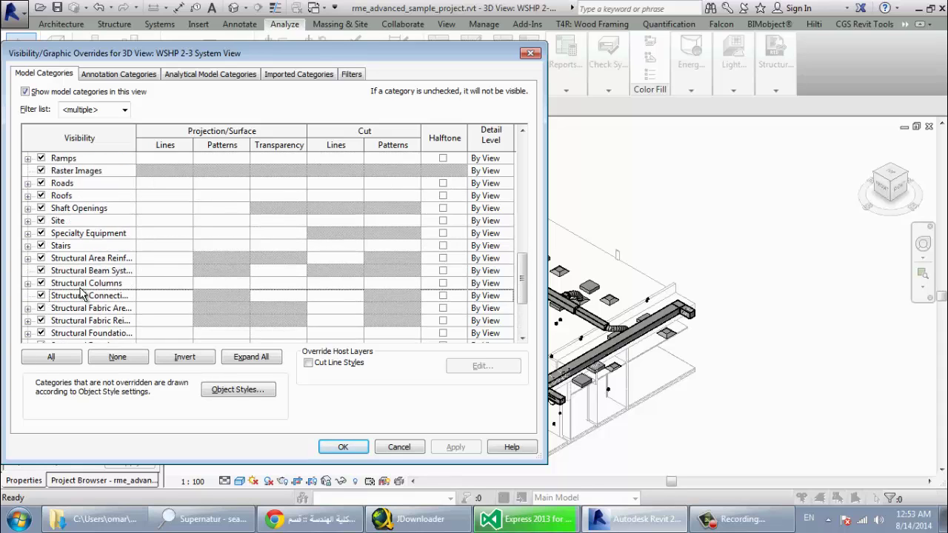
pyautogui.scroll(3, 83, 294)
pyautogui.scroll(7, 84, 294)
pyautogui.scroll(2, 86, 274)
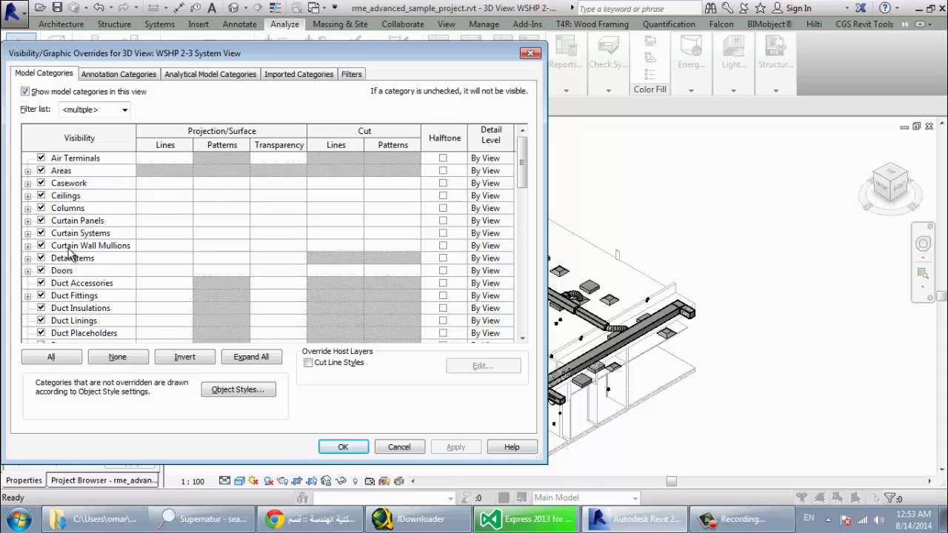
pyautogui.click(63, 257)
pyautogui.click(59, 270)
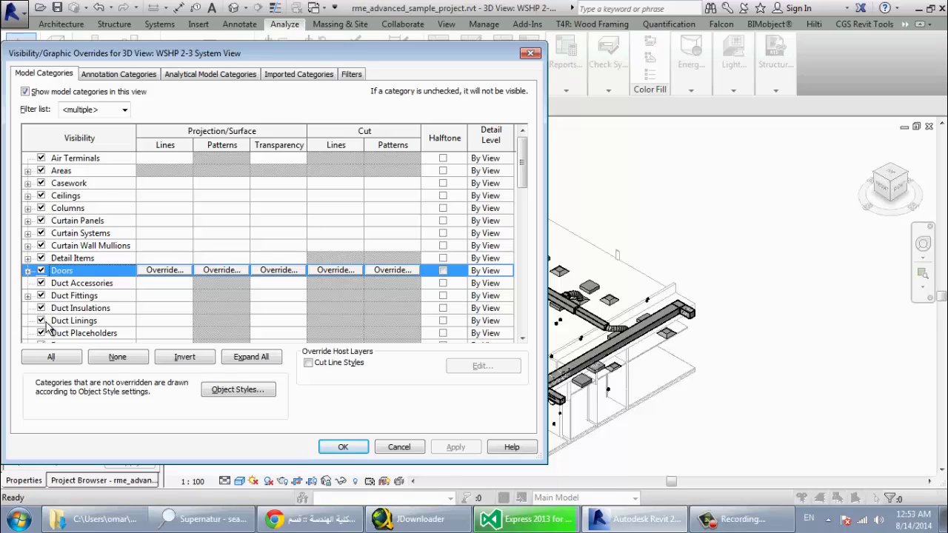
pyautogui.scroll(-1, 46, 326)
pyautogui.click(41, 295)
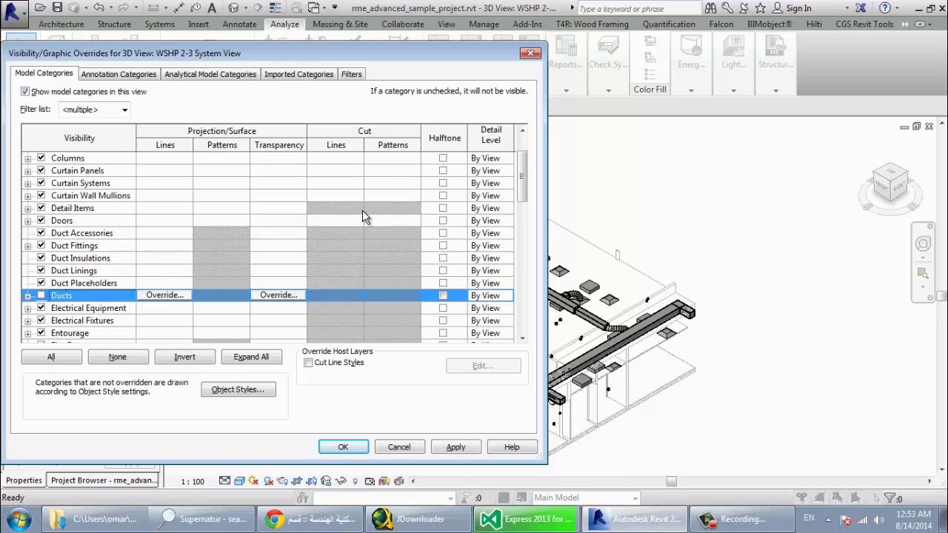
# - Apply the hidden ducts, then restore Ducts visibility and close Visibility/Graphics
pyautogui.moveTo(410, 54); pyautogui.dragTo(320, 57)
pyautogui.click(363, 450)
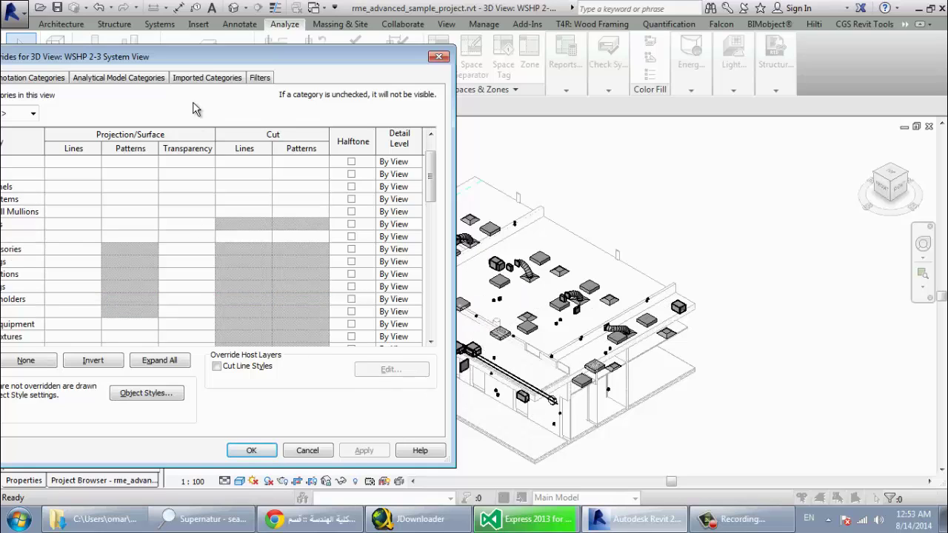
pyautogui.moveTo(185, 63); pyautogui.dragTo(485, 53)
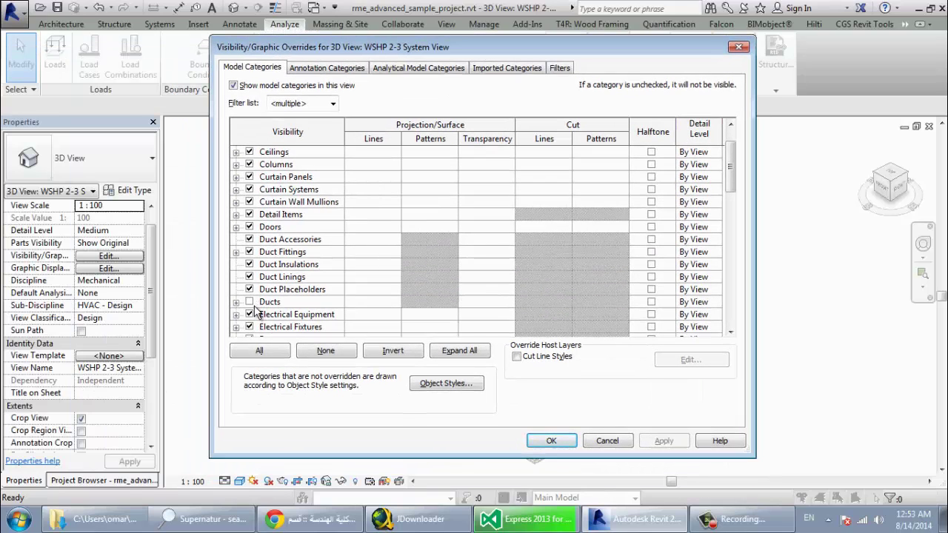
pyautogui.click(250, 302)
pyautogui.moveTo(566, 46); pyautogui.dragTo(170, 40)
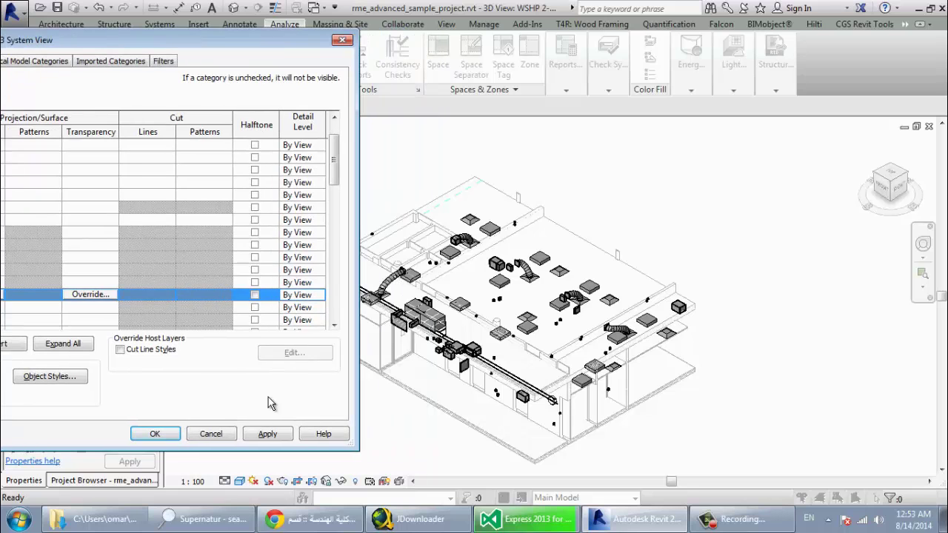
pyautogui.click(265, 434)
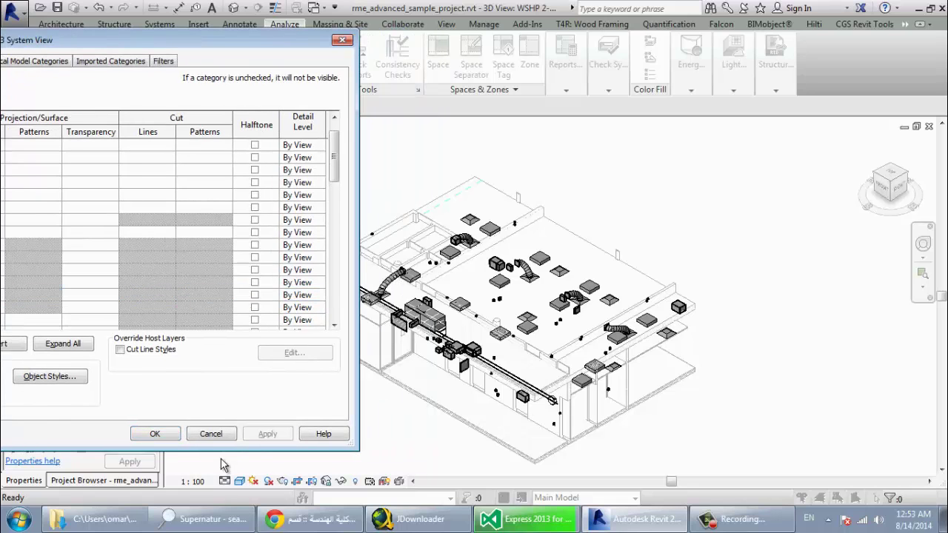
pyautogui.click(156, 434)
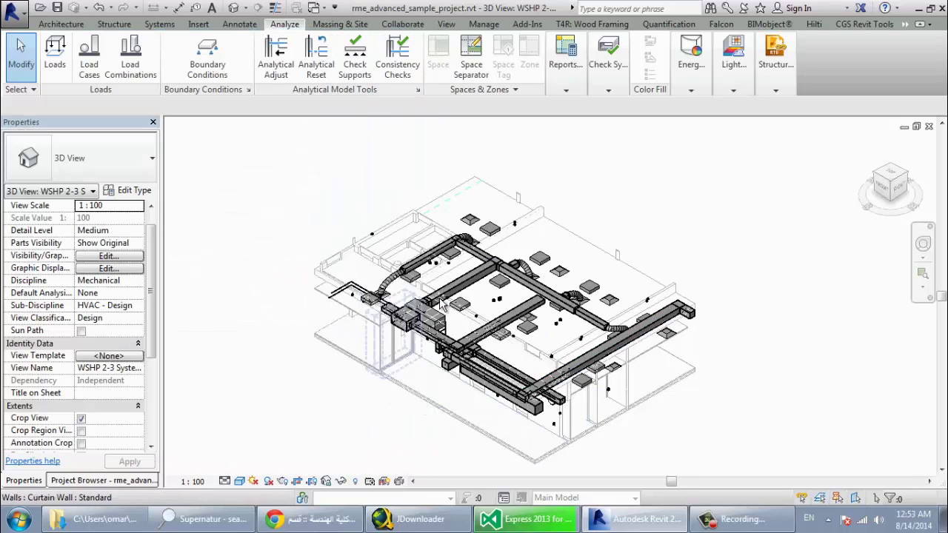
pyautogui.press('v')
pyautogui.press('v')
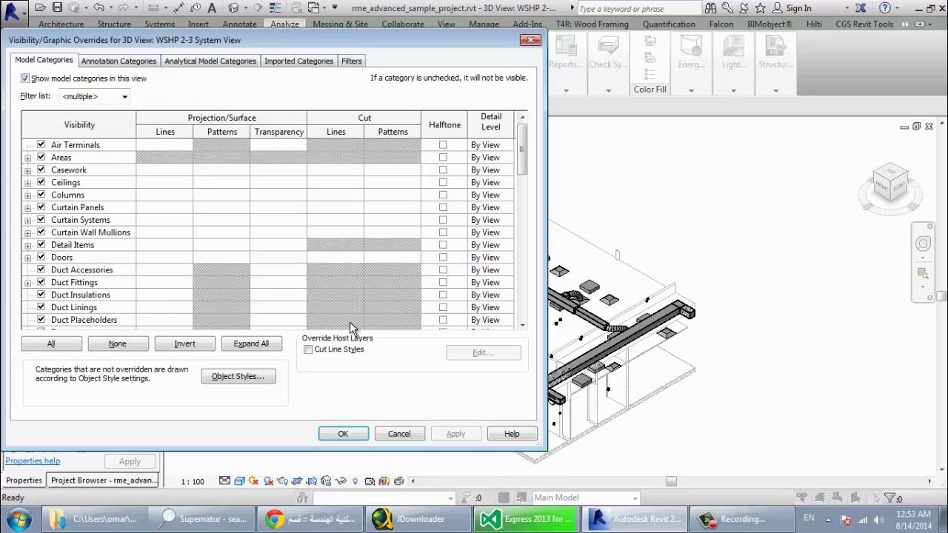
pyautogui.click(398, 434)
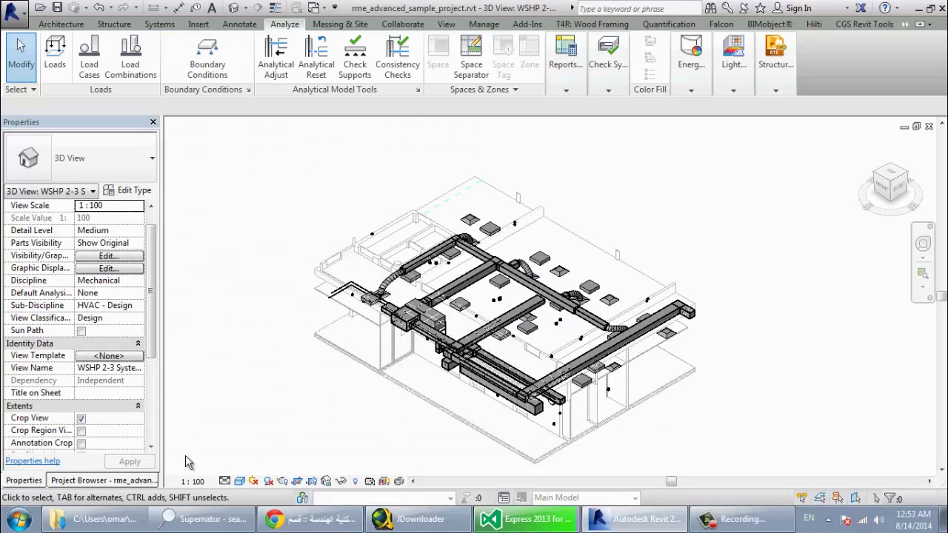
# - Open the HVAC Modeling Floor Plans Level 2 view and zoom in
pyautogui.click(126, 480)
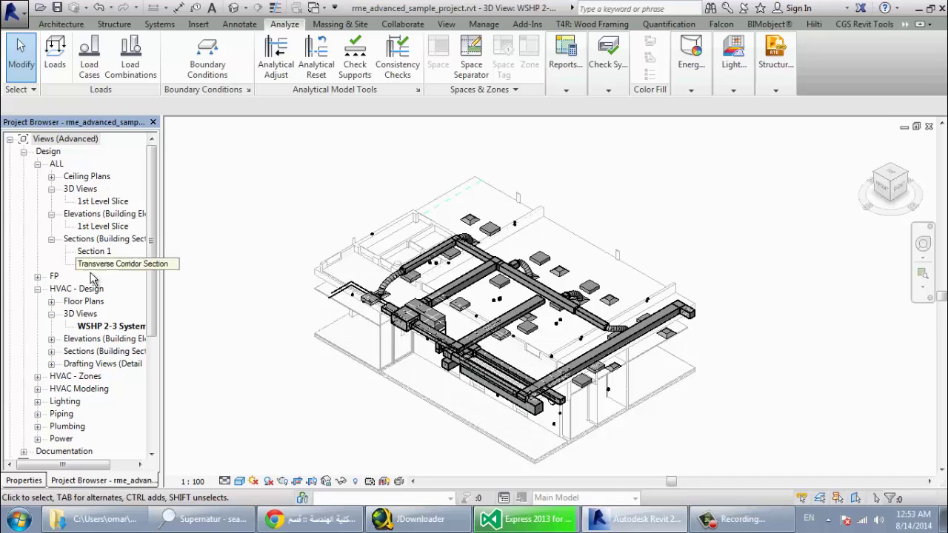
pyautogui.click(104, 227)
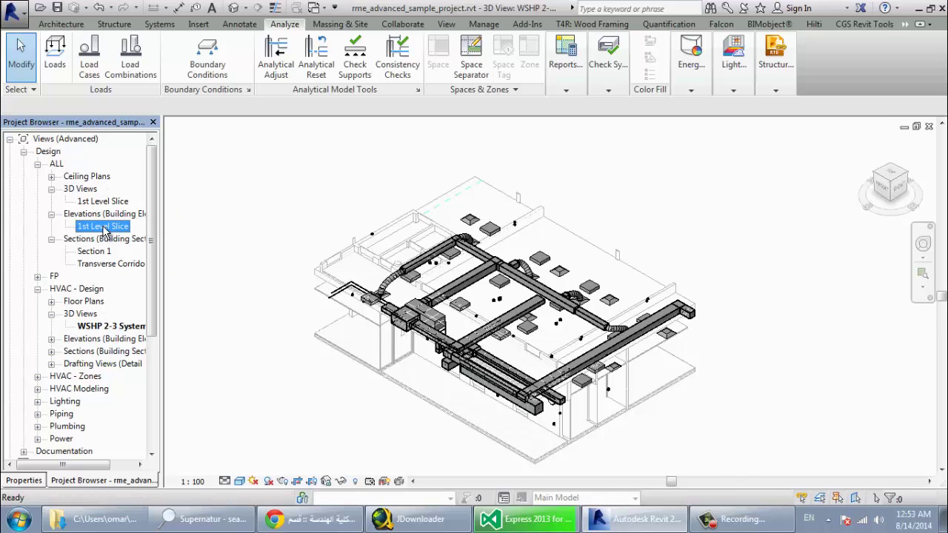
pyautogui.click(38, 389)
pyautogui.doubleClick(66, 402)
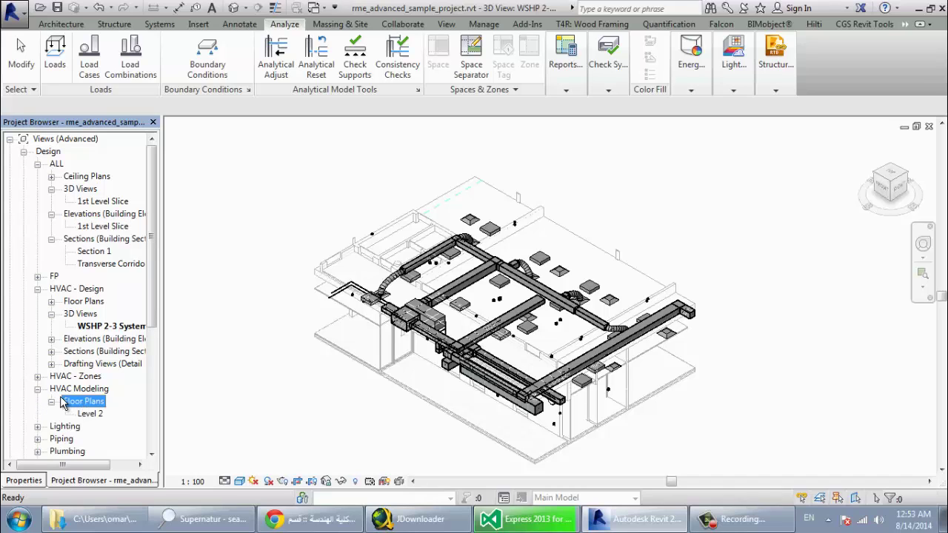
pyautogui.click(89, 414)
pyautogui.doubleClick(89, 414)
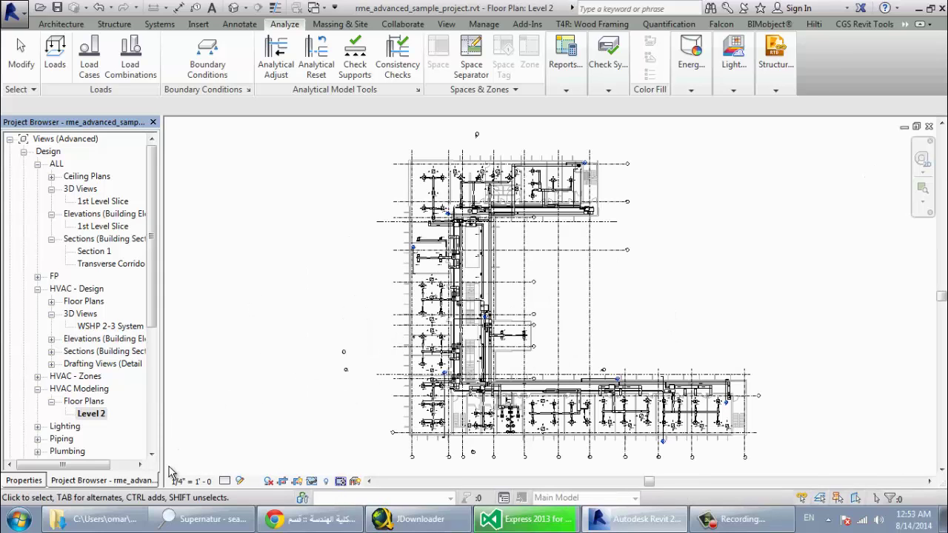
pyautogui.moveTo(401, 390); pyautogui.dragTo(341, 368, button='middle')
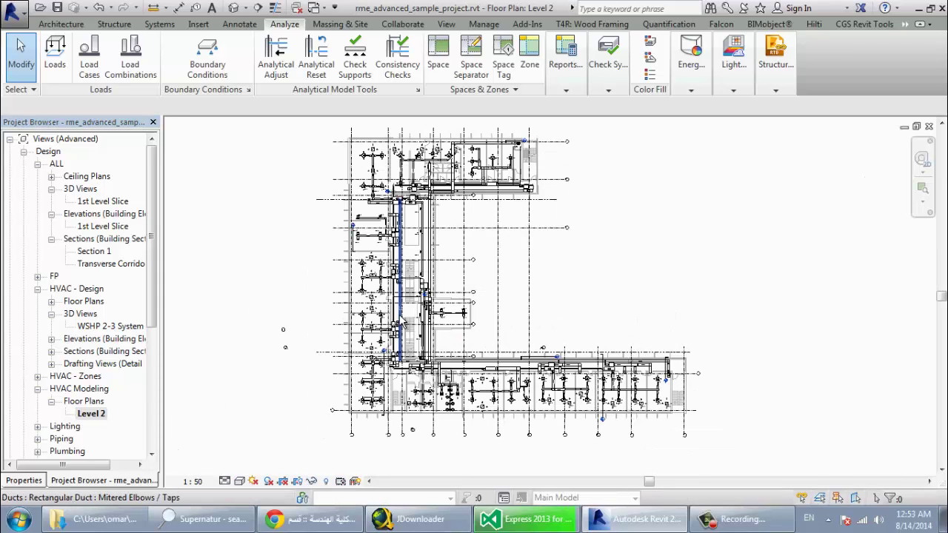
pyautogui.scroll(5, 403, 324)
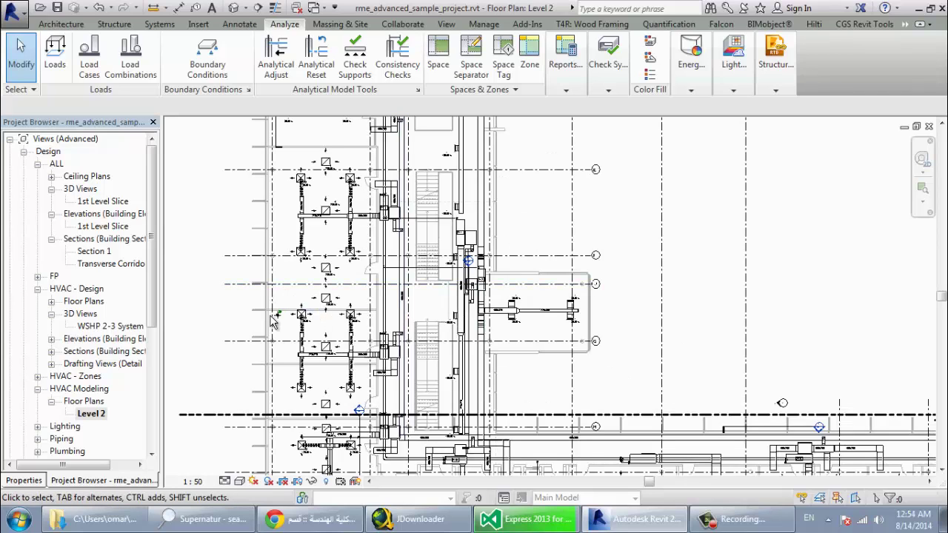
# - Show the Level 2 view properties to reach the View Range setting
pyautogui.click(26, 481)
pyautogui.click(148, 359)
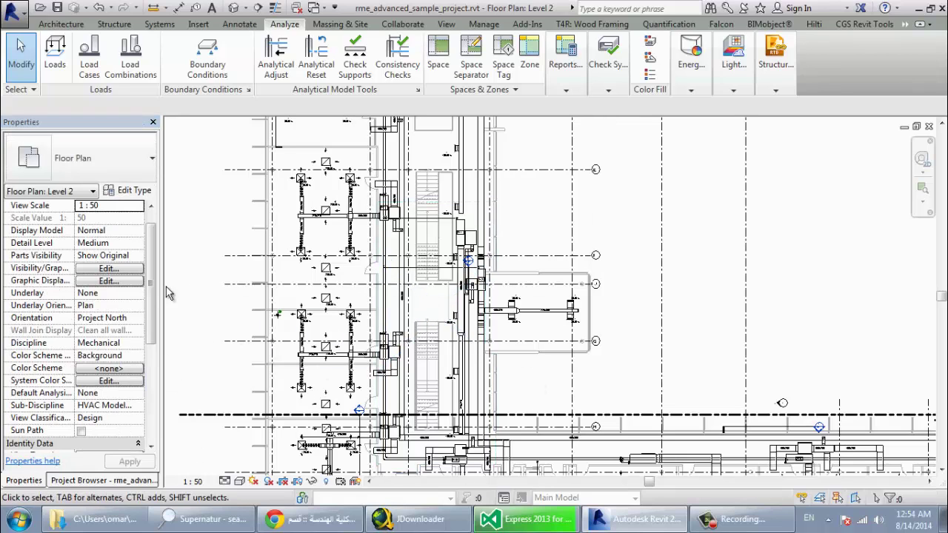
pyautogui.scroll(5, 89, 297)
# - In View Range, set the Top offset to 1200 and apply it
pyautogui.click(155, 425)
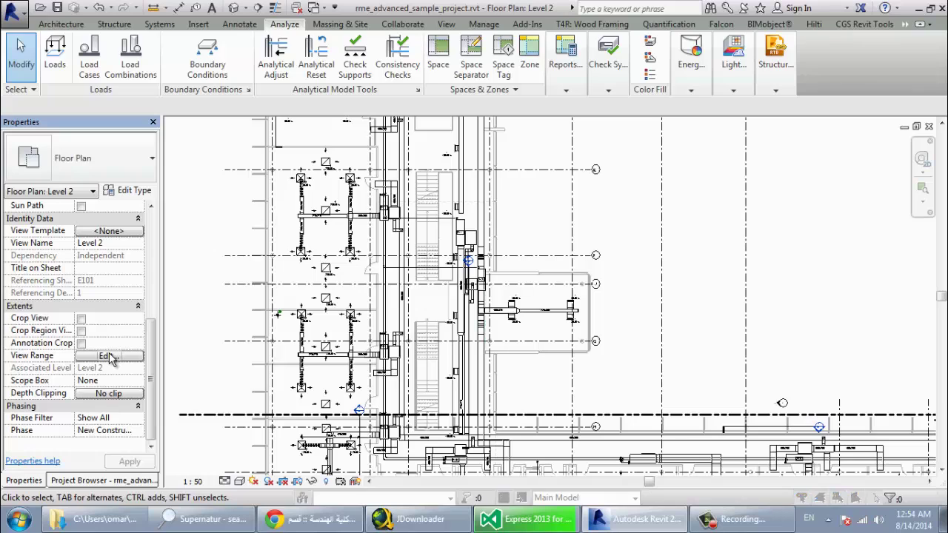
pyautogui.click(108, 356)
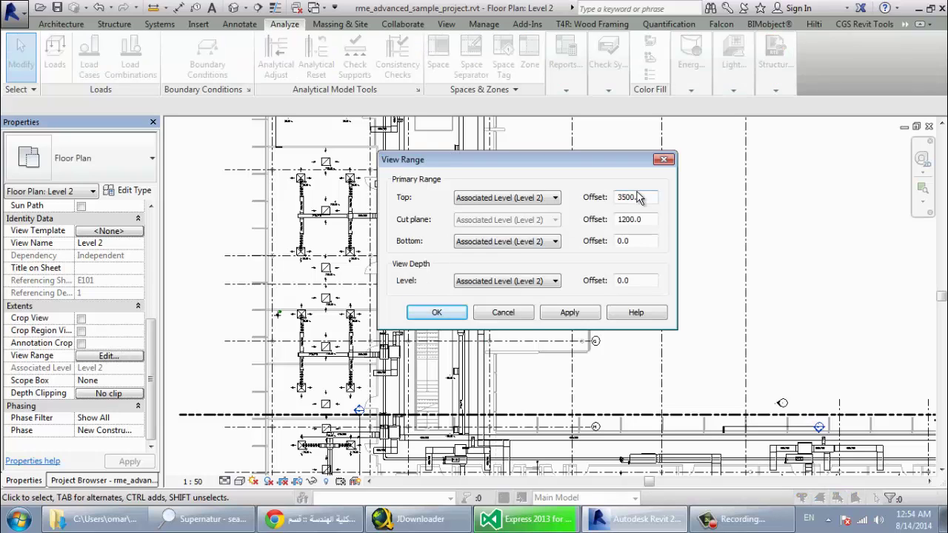
pyautogui.moveTo(524, 171); pyautogui.dragTo(686, 160)
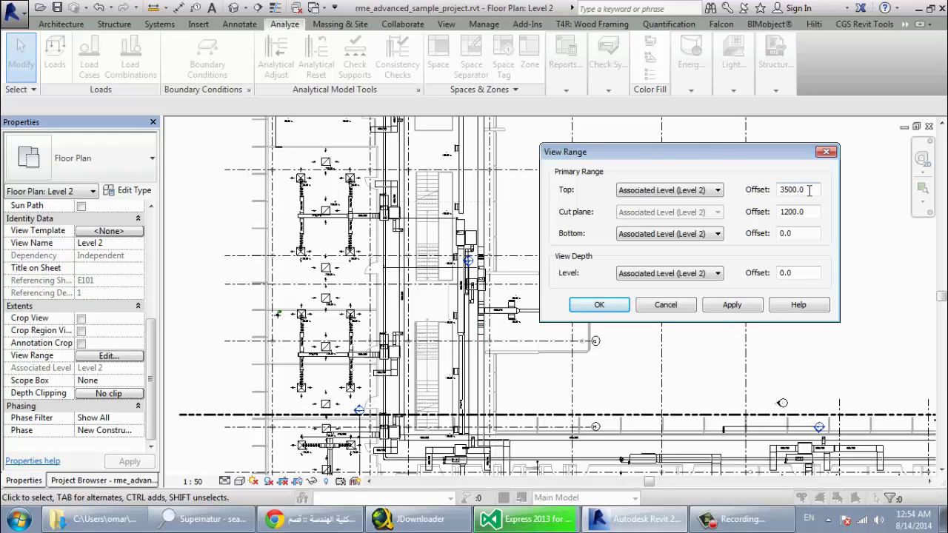
pyautogui.moveTo(809, 189); pyautogui.dragTo(762, 189)
pyautogui.write('12')
pyautogui.write('00')
pyautogui.click(733, 306)
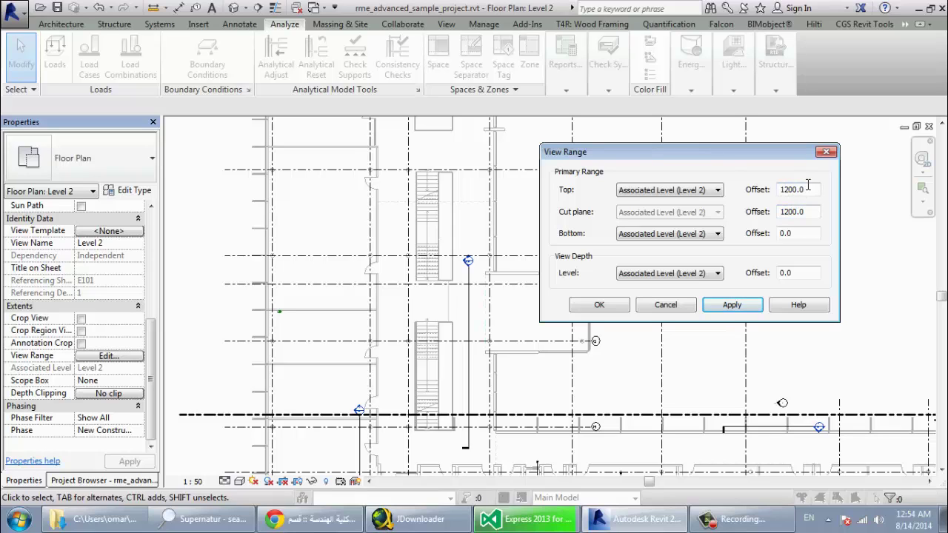
# - Set the View Range Top to Level Above (Level 3) with 0.0 offset, apply and confirm
pyautogui.moveTo(807, 185); pyautogui.dragTo(698, 179)
pyautogui.write('3')
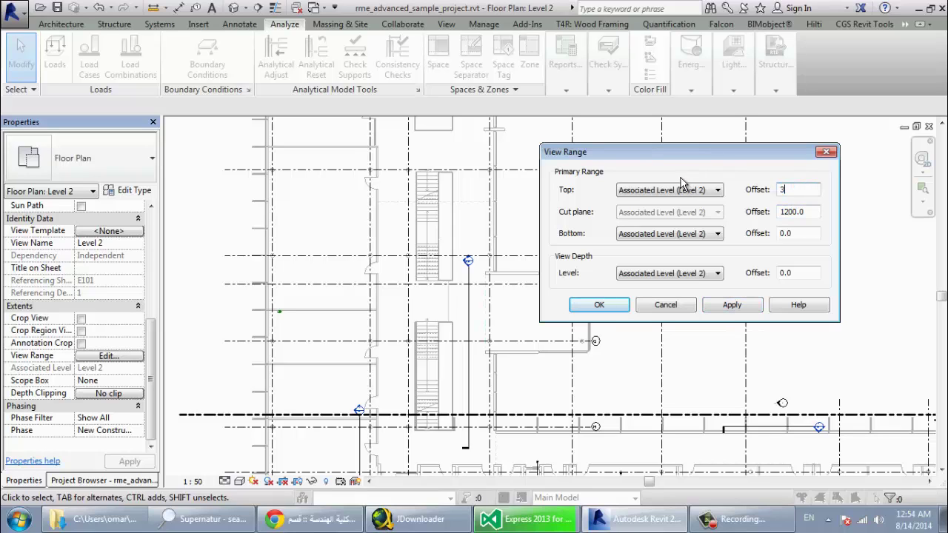
pyautogui.write('500')
pyautogui.click(645, 194)
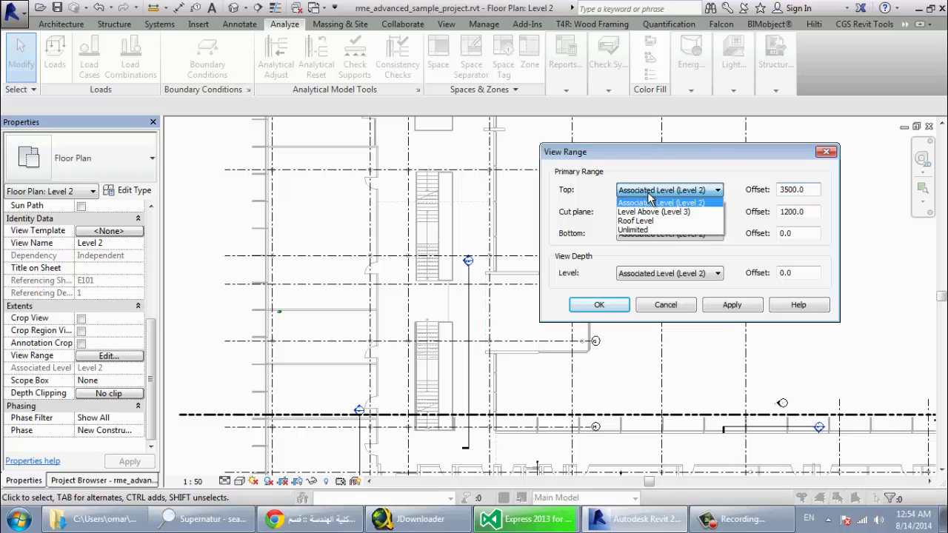
pyautogui.click(656, 212)
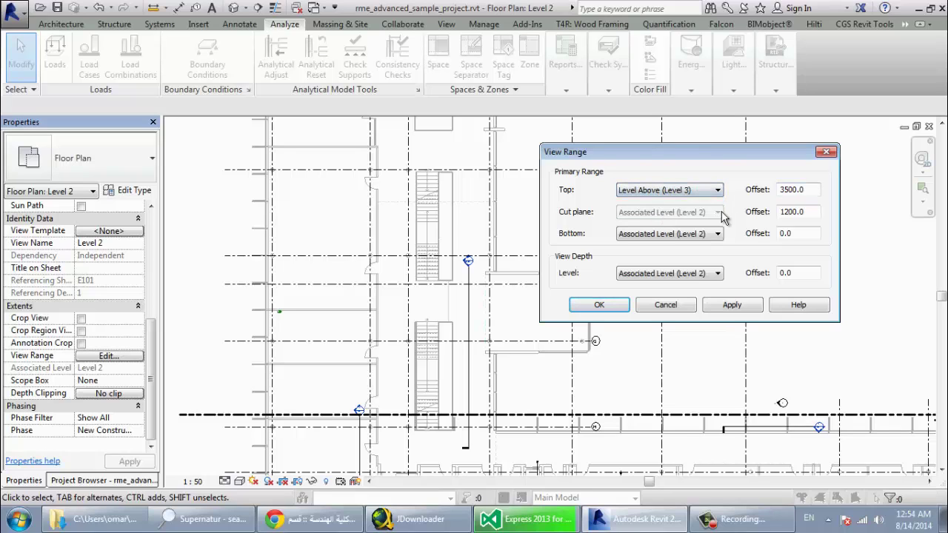
pyautogui.doubleClick(813, 189)
pyautogui.write('0')
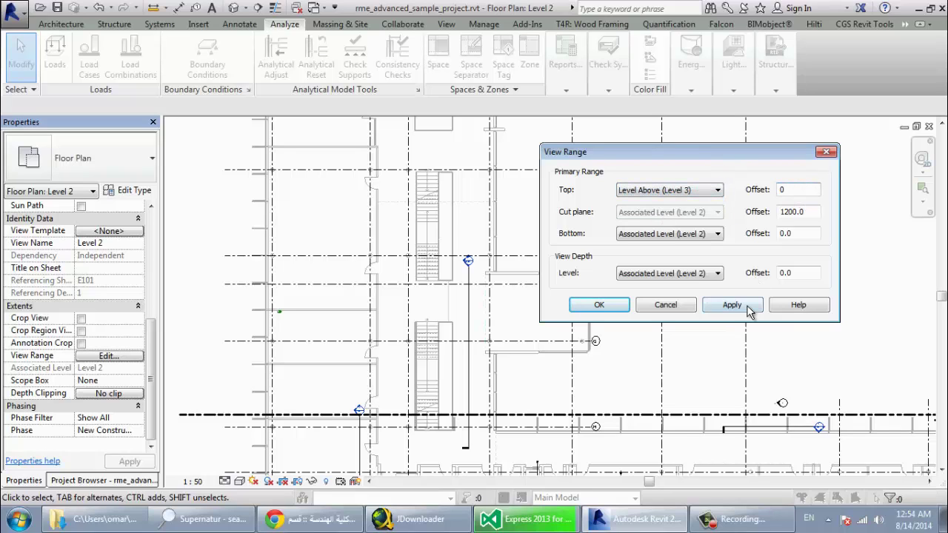
pyautogui.click(750, 311)
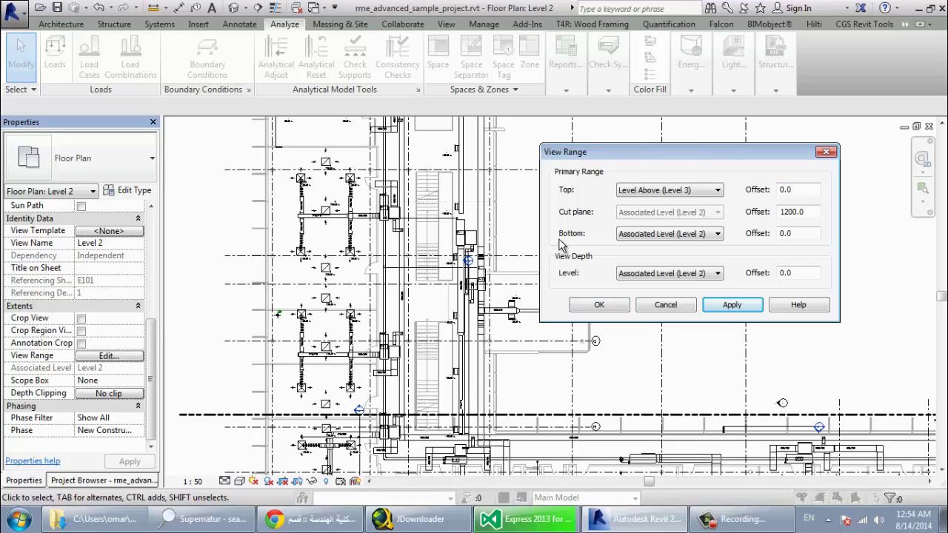
pyautogui.click(601, 307)
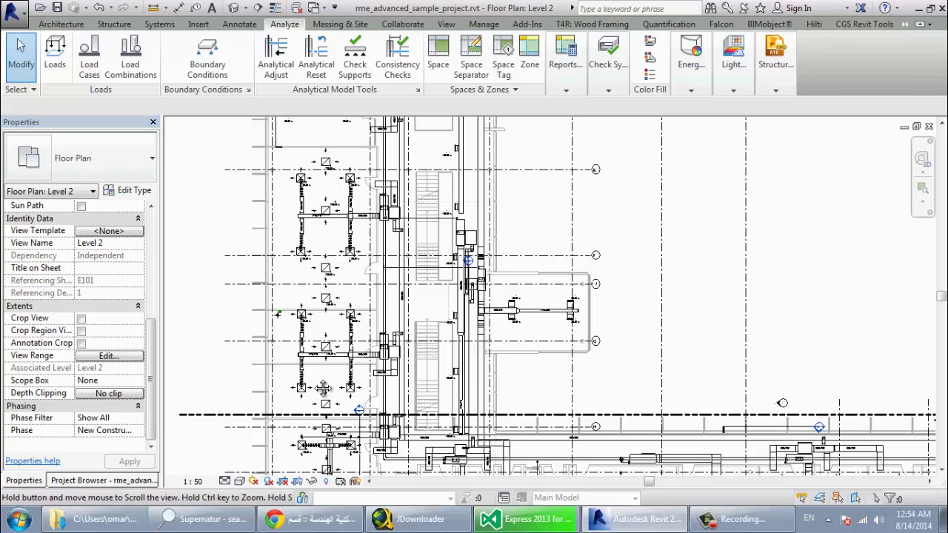
# - Zoom into the upper-left area and select a 600x600 supply diffuser
pyautogui.moveTo(314, 379)
pyautogui.mouseDown(button='middle')
pyautogui.moveTo(368, 348)
pyautogui.moveTo(355, 329)
pyautogui.mouseUp(button='middle')
pyautogui.scroll(1, 325, 392)
pyautogui.scroll(2, 319, 415)
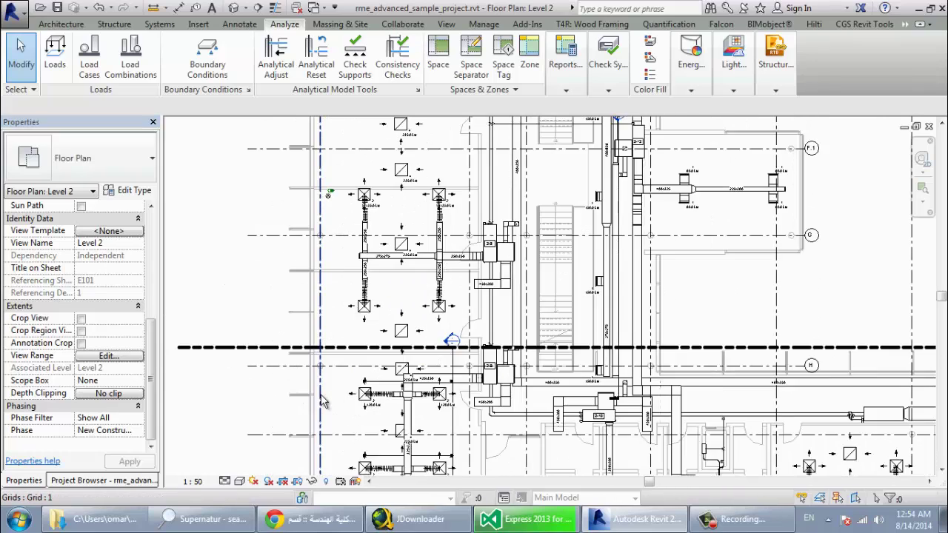
pyautogui.scroll(2, 309, 445)
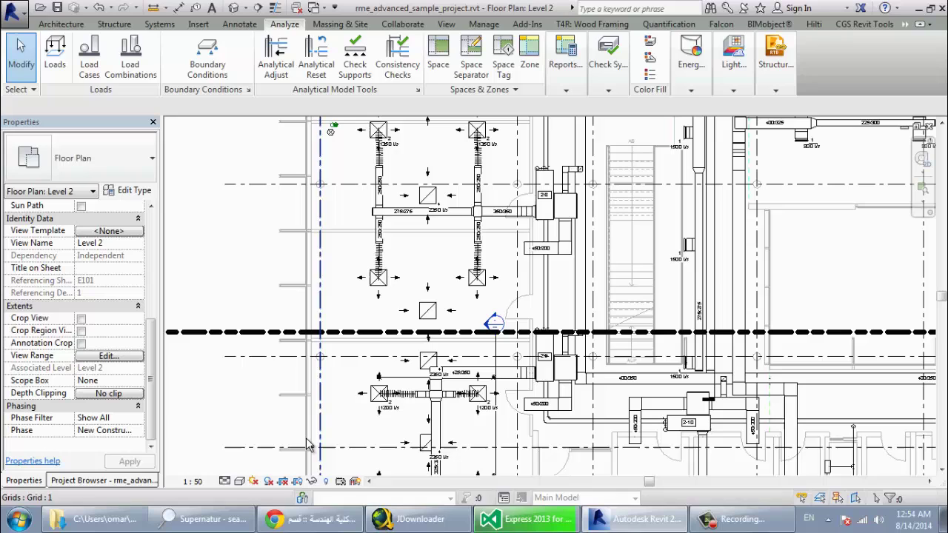
pyautogui.click(363, 299)
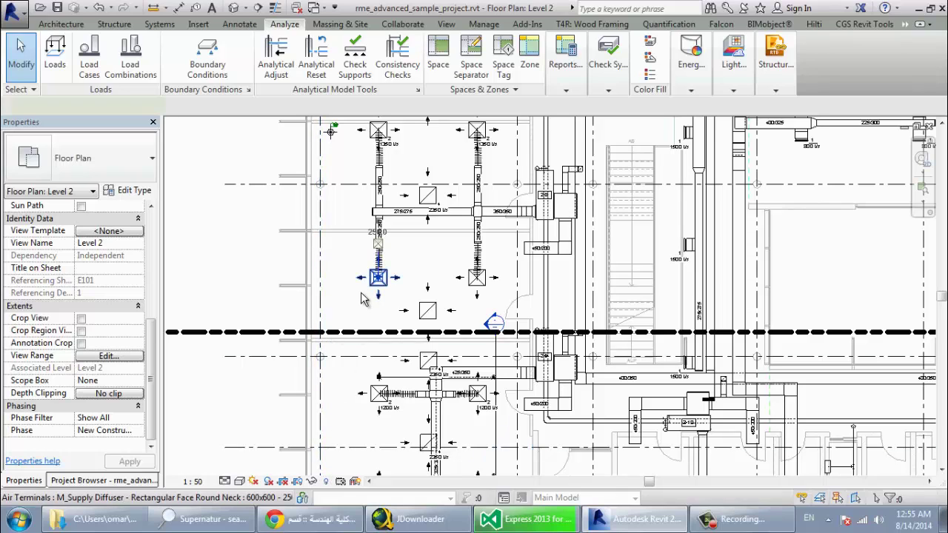
# - Temporarily hide the selected diffuser, then apply the hide permanently to the Level 2 view
pyautogui.click(313, 481)
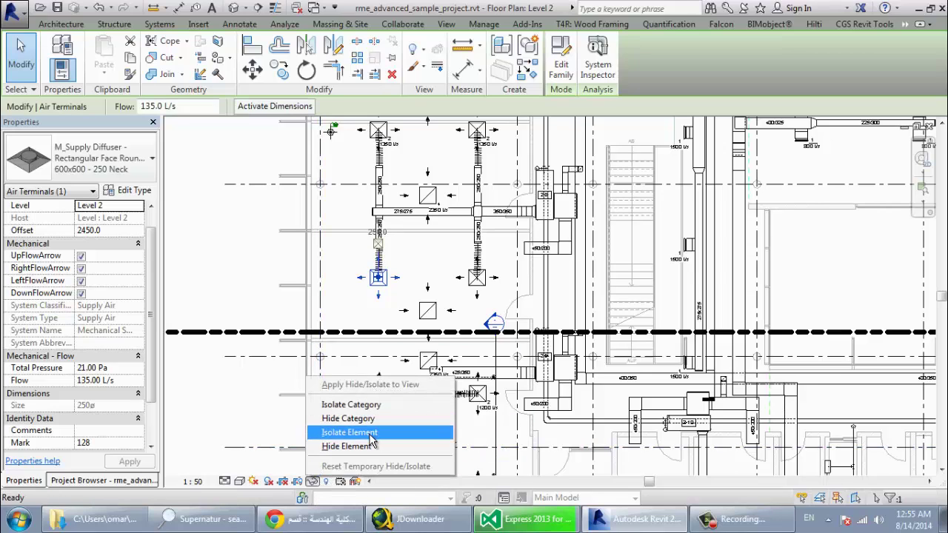
pyautogui.click(372, 448)
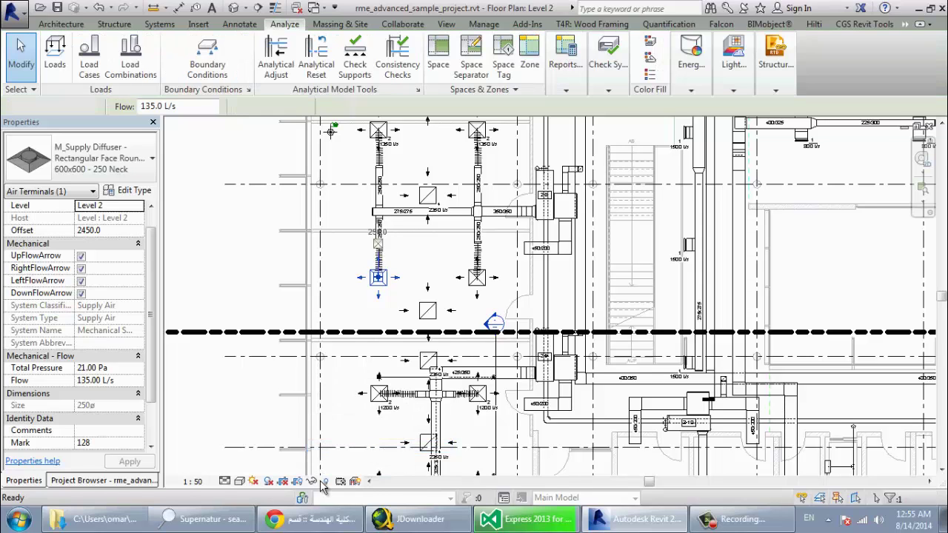
pyautogui.click(314, 485)
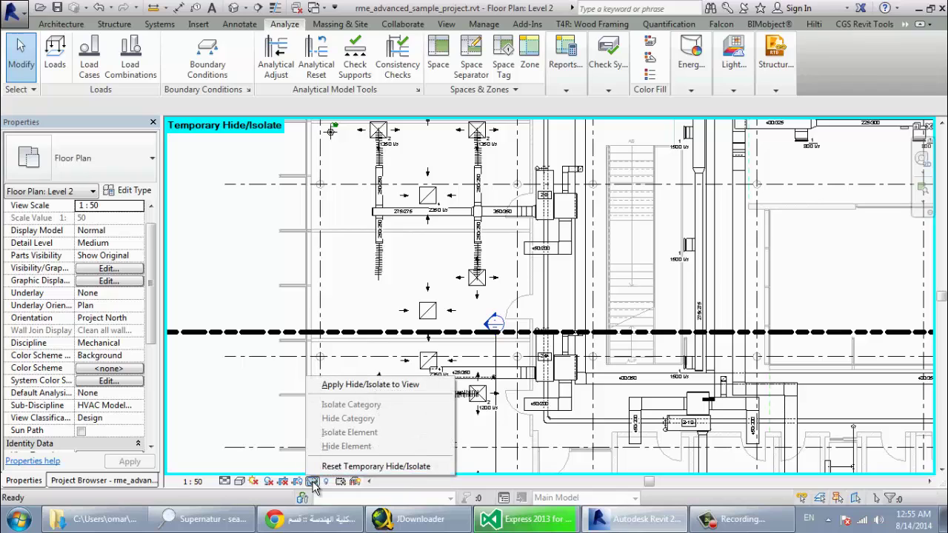
pyautogui.click(315, 384)
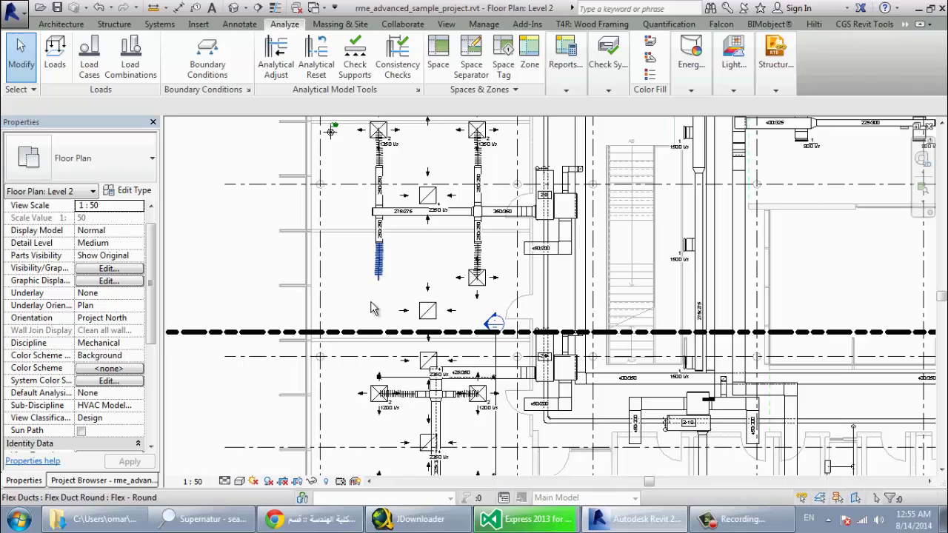
# - In Reveal Hidden Elements mode, unhide the supply diffuser in the view, then exit reveal mode
pyautogui.click(329, 481)
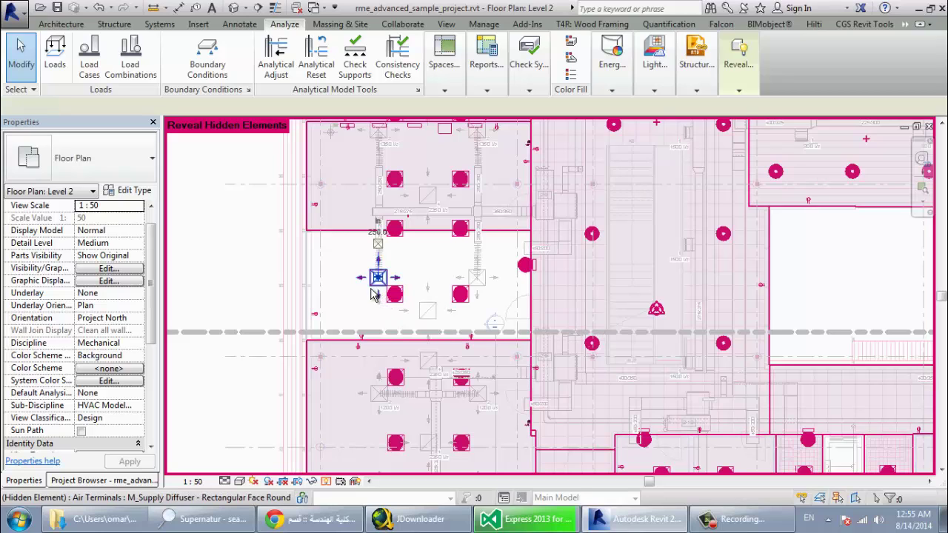
pyautogui.click(374, 293)
pyautogui.rightClick(371, 295)
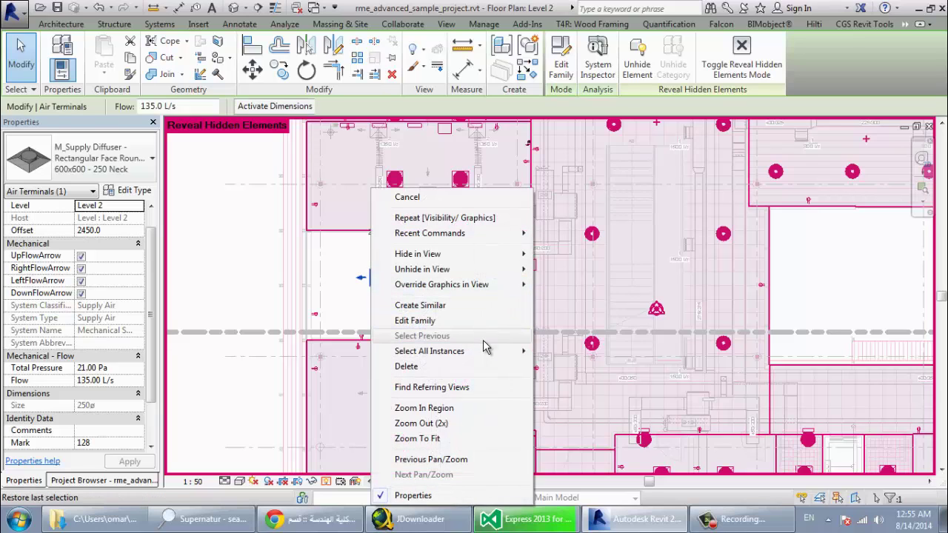
pyautogui.moveTo(430, 351)
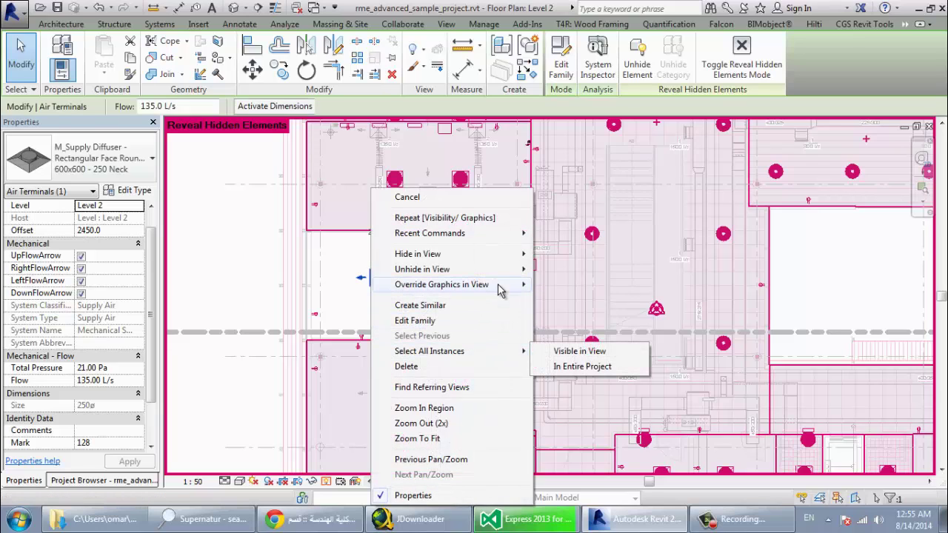
pyautogui.moveTo(422, 269)
pyautogui.click(570, 270)
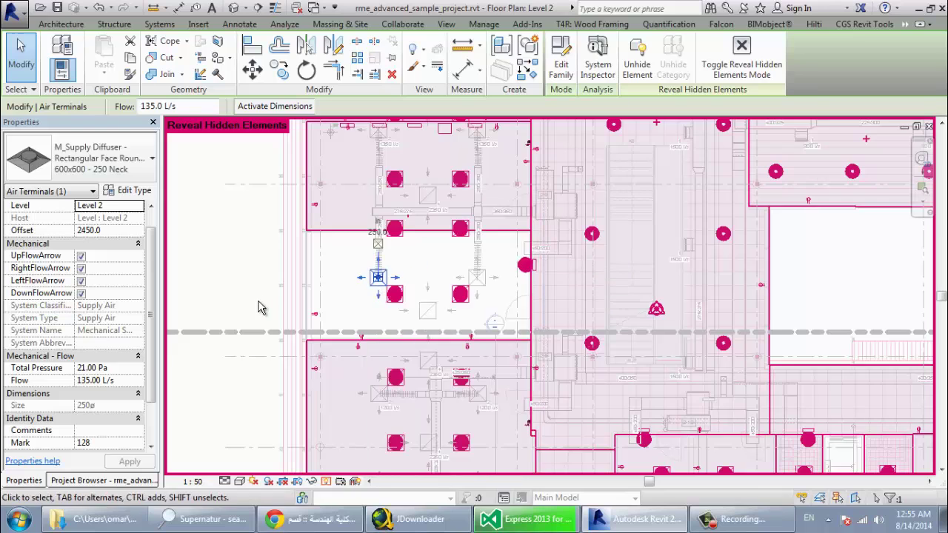
pyautogui.click(218, 278)
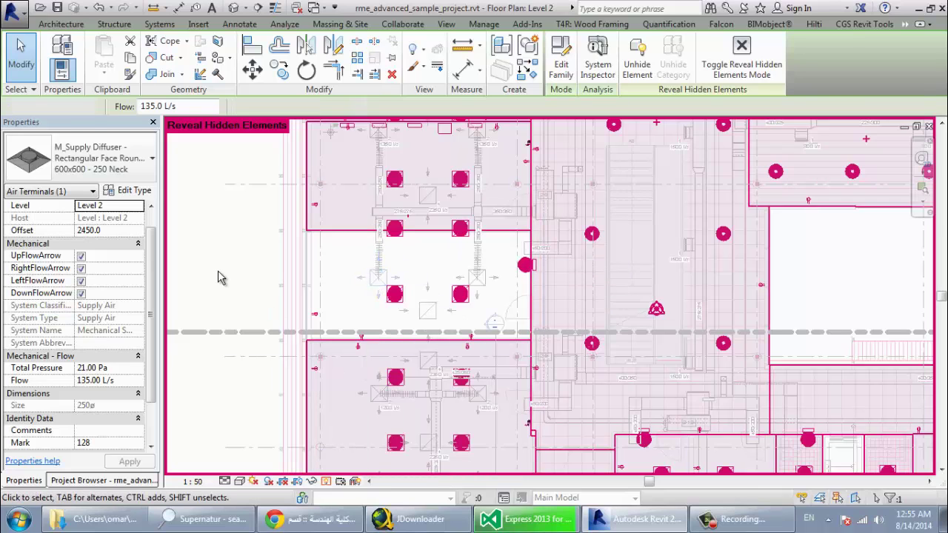
pyautogui.click(326, 481)
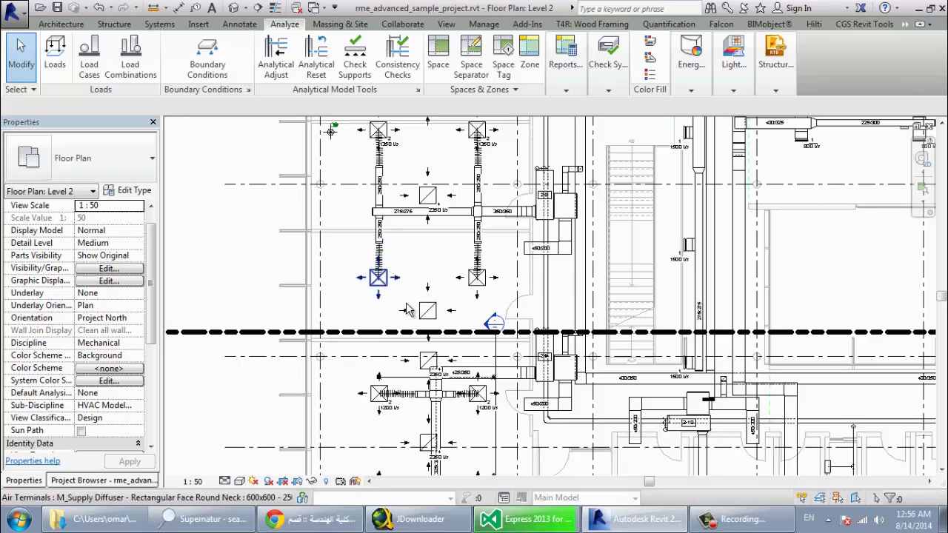
# - Zoom out and turn on Show Crop Region for the Level 2 plan
pyautogui.scroll(-4, 540, 248)
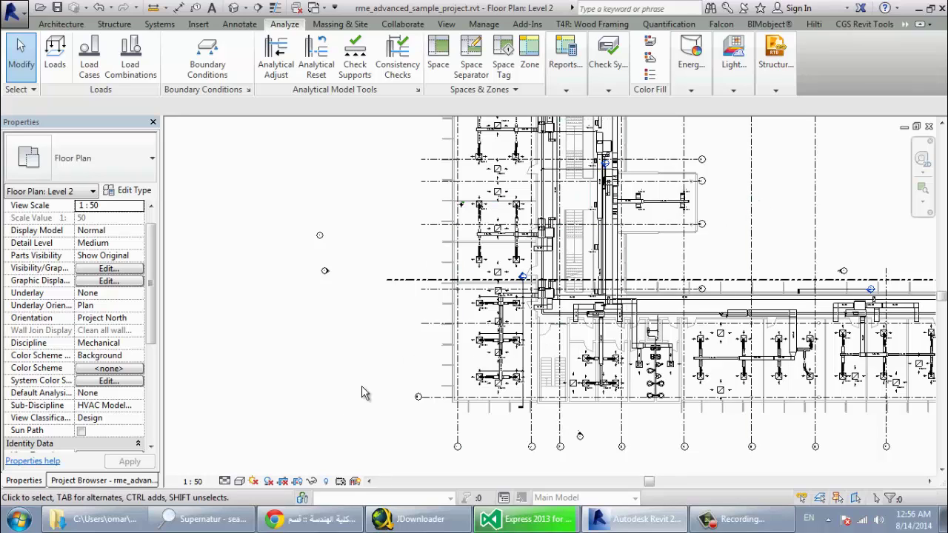
pyautogui.click(300, 481)
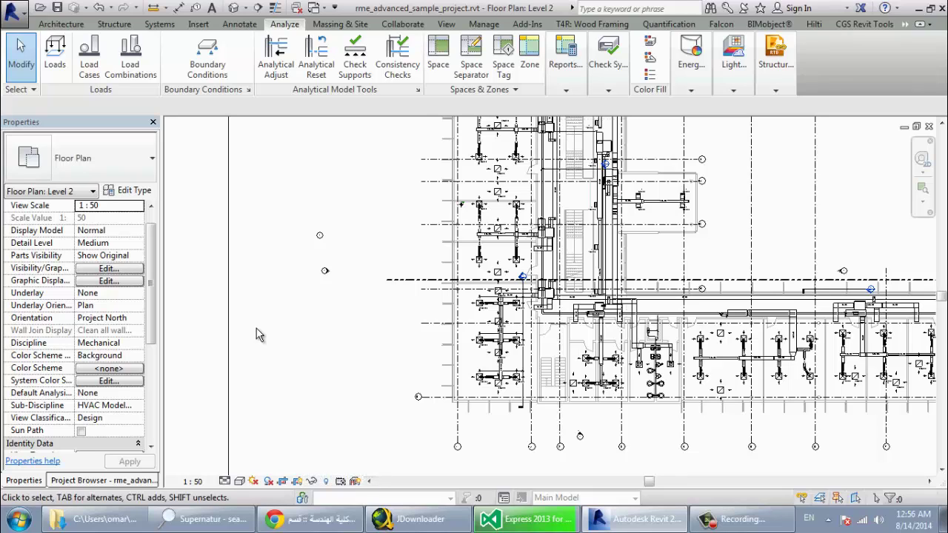
pyautogui.scroll(-3, 258, 334)
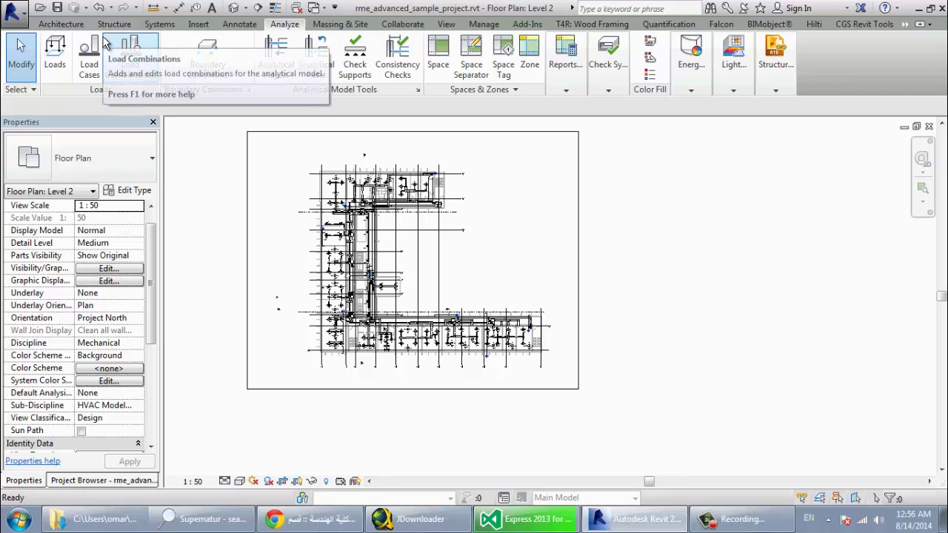
# - Start the Duct tool with DT and draw a first duct segment below the plan
pyautogui.press('d')
pyautogui.press('t')
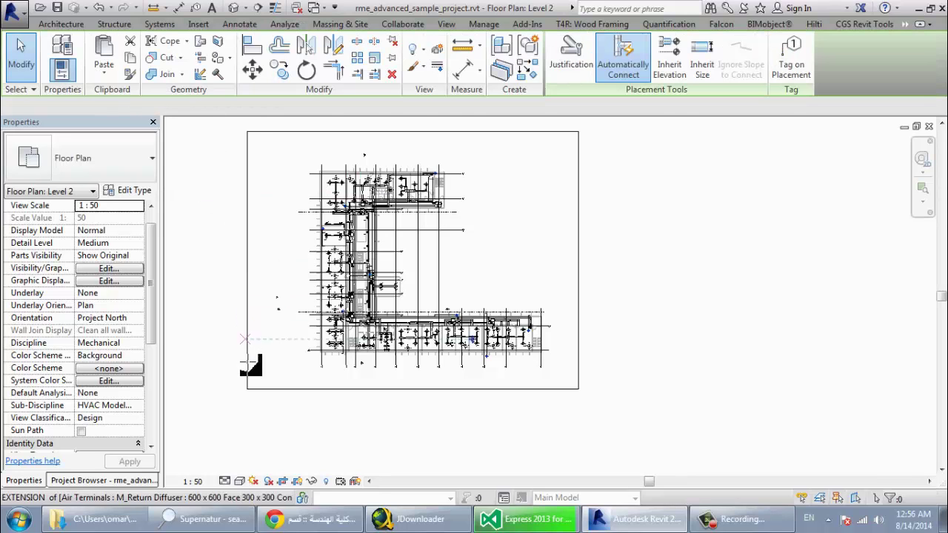
pyautogui.click(480, 449)
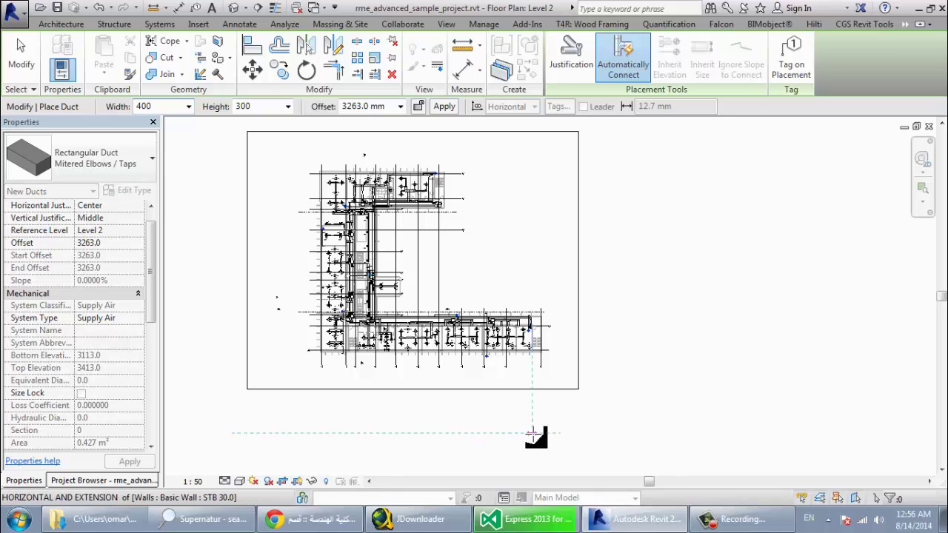
pyautogui.click(547, 468)
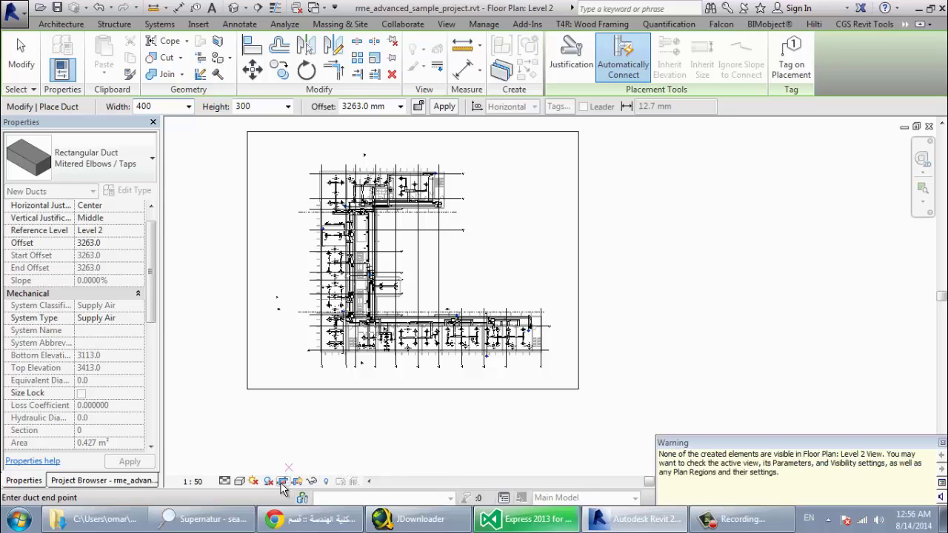
pyautogui.press('Escape')
pyautogui.press('Escape')
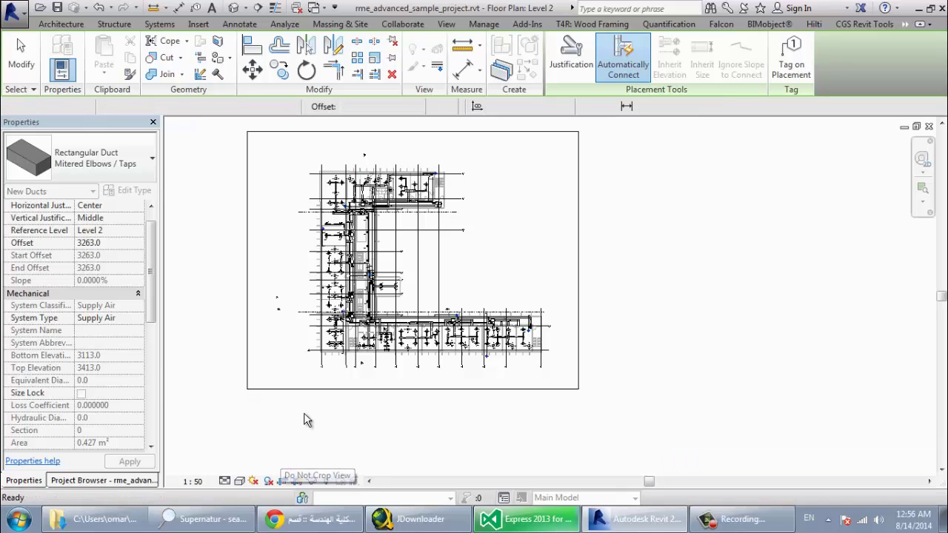
pyautogui.scroll(2, 338, 449)
pyautogui.scroll(3, 338, 449)
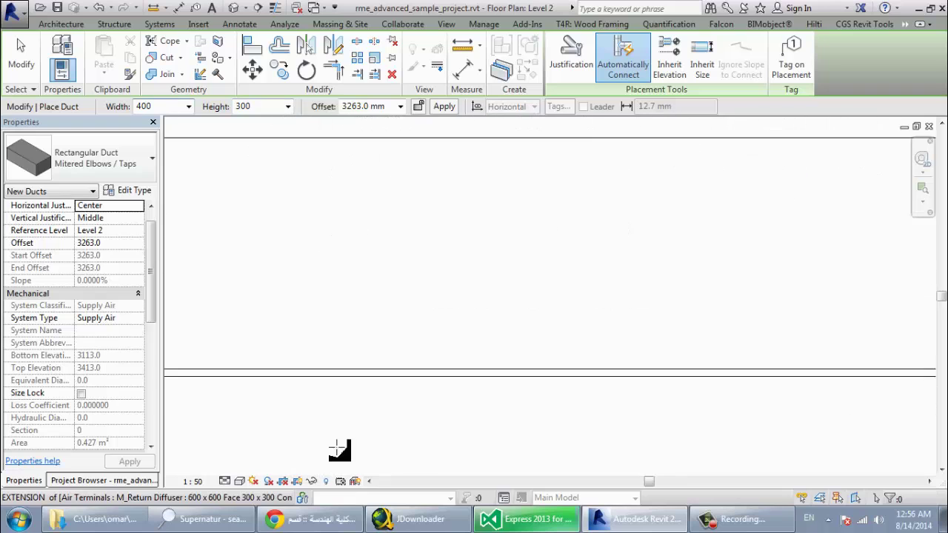
pyautogui.scroll(-2, 400, 411)
pyautogui.scroll(-2, 403, 407)
pyautogui.scroll(-1, 400, 409)
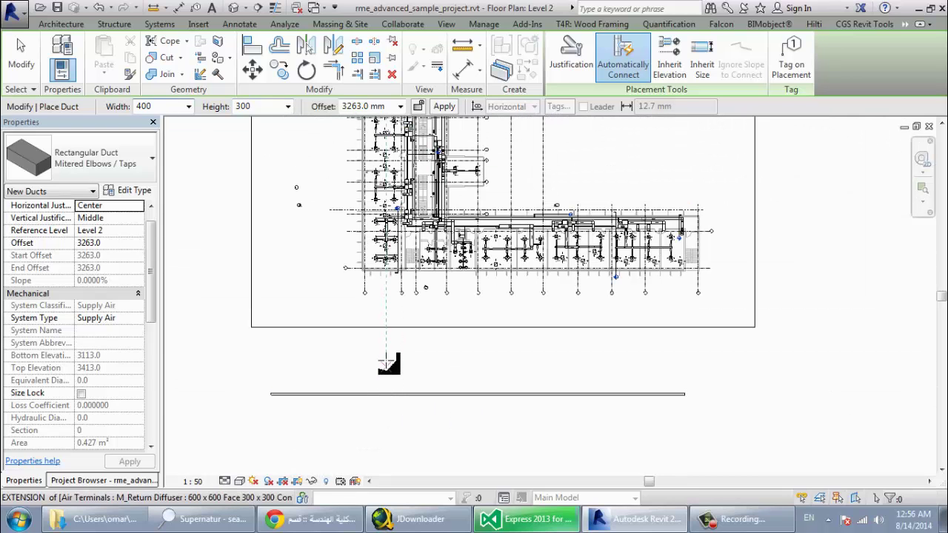
# - Draw two vertical ducts across the horizontal duct, then turn on Crop View
pyautogui.click(393, 412)
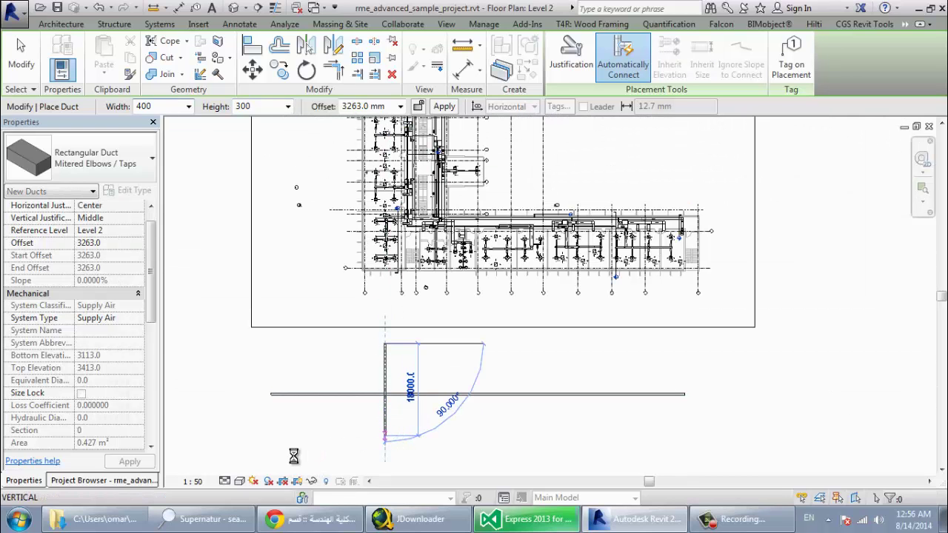
pyautogui.press('Escape')
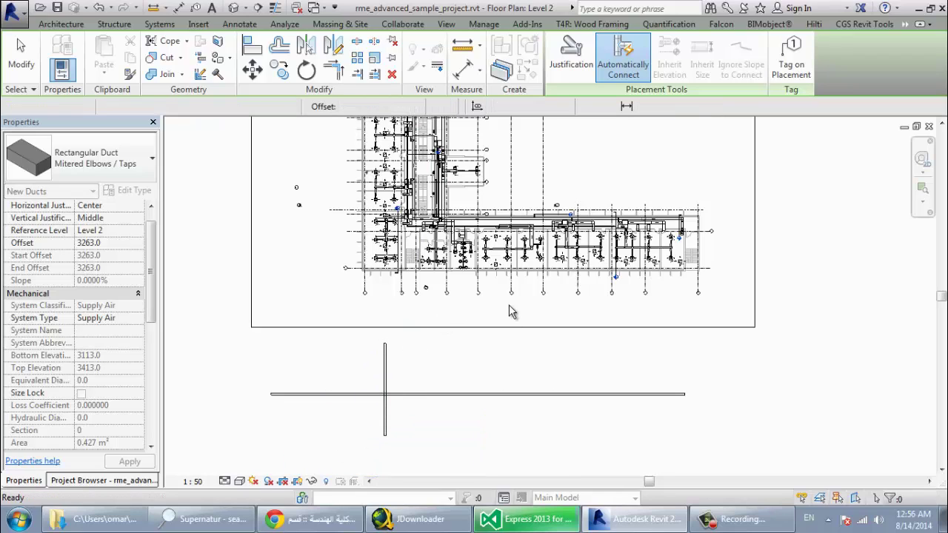
pyautogui.click(495, 310)
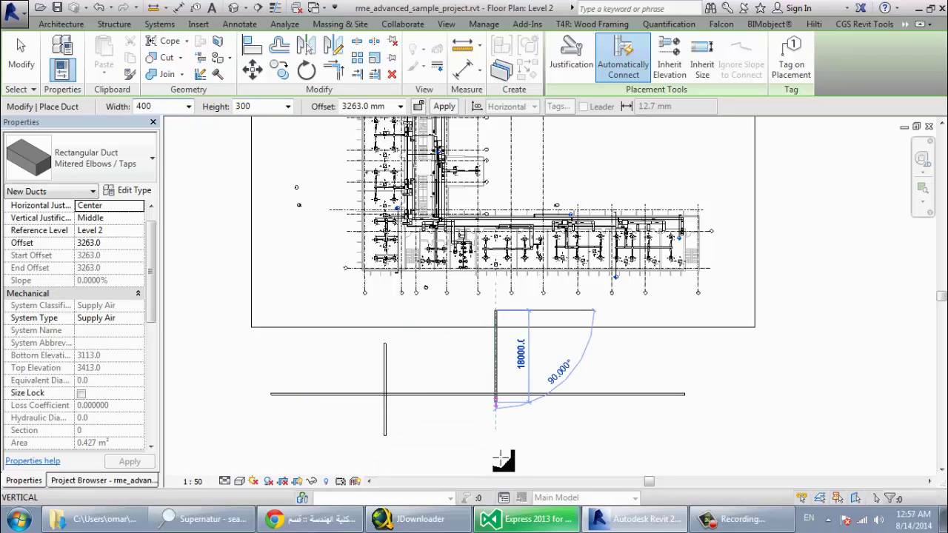
pyautogui.click(496, 465)
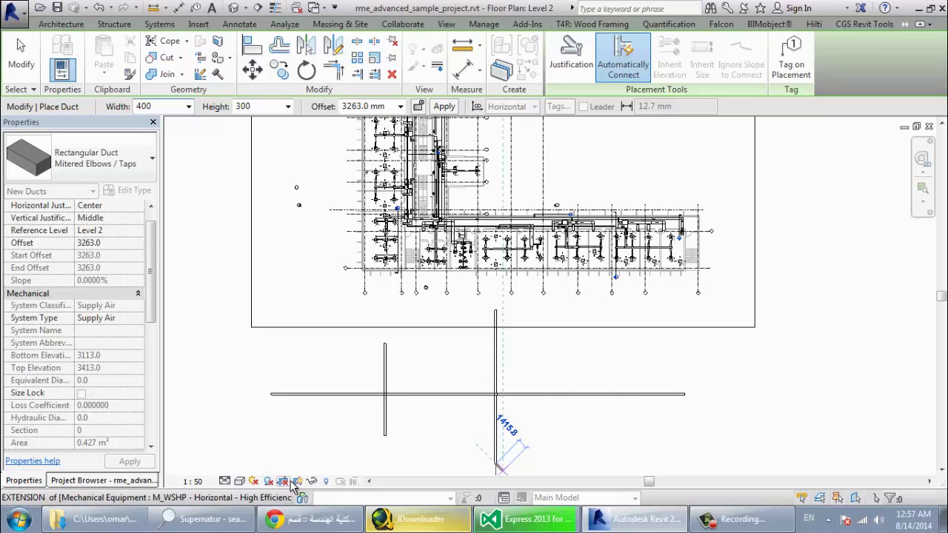
pyautogui.press('Escape')
pyautogui.press('Escape')
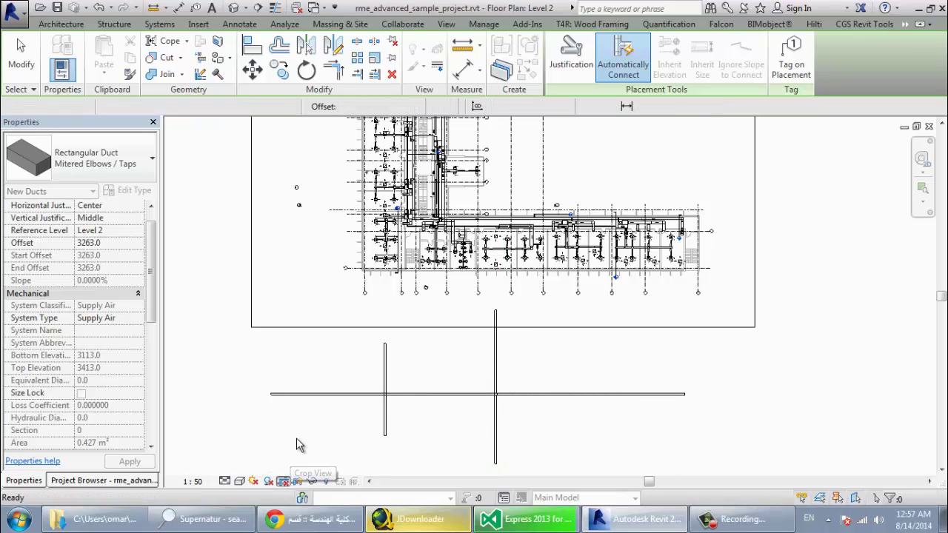
pyautogui.click(282, 481)
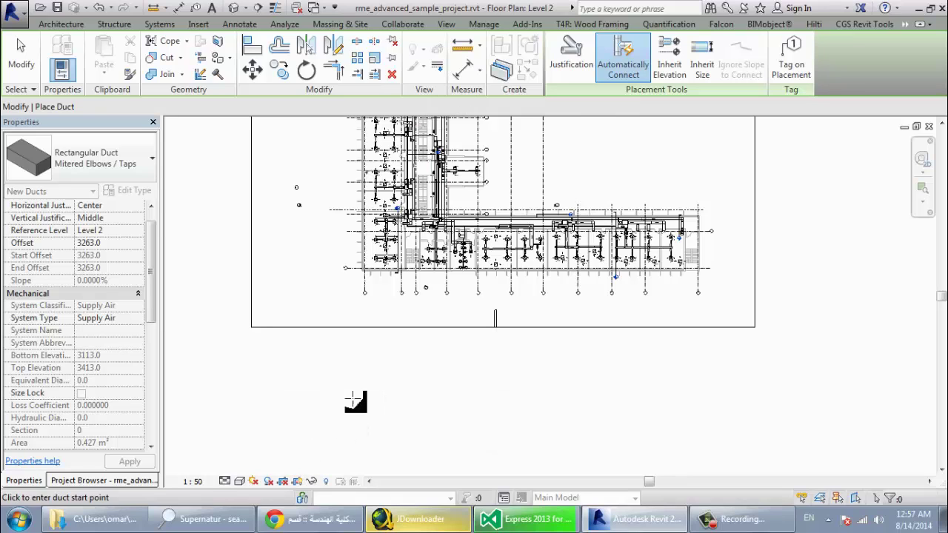
pyautogui.press('Escape')
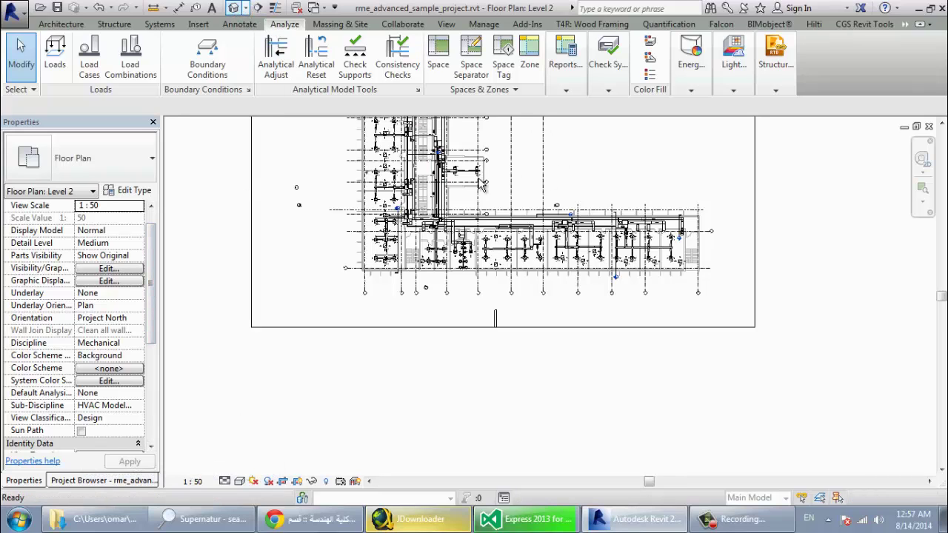
# - Open the default 3D view, then switch to the WSHP 2-3 System 3D view and zoom out
pyautogui.click(234, 8)
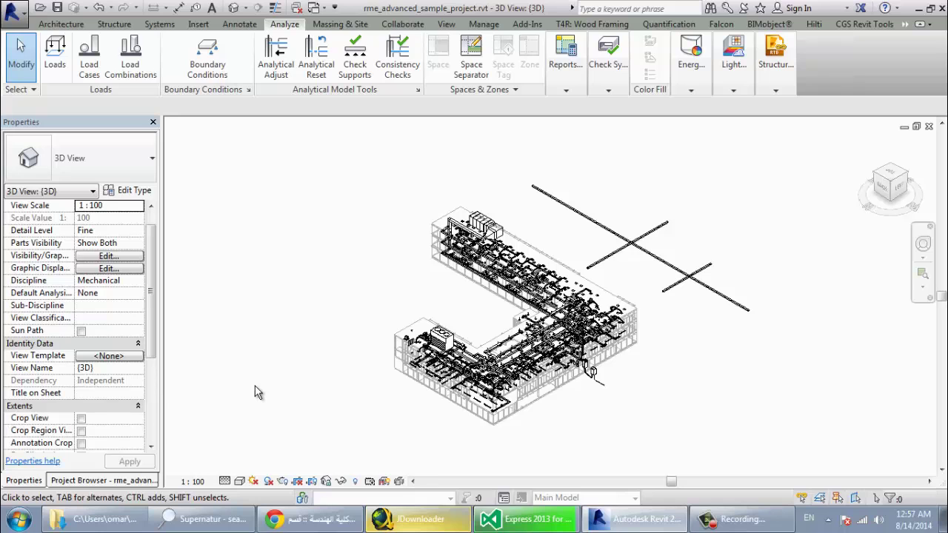
pyautogui.hotkey('ctrl', 'Tab')
pyautogui.hotkey('ctrl', 'Tab')
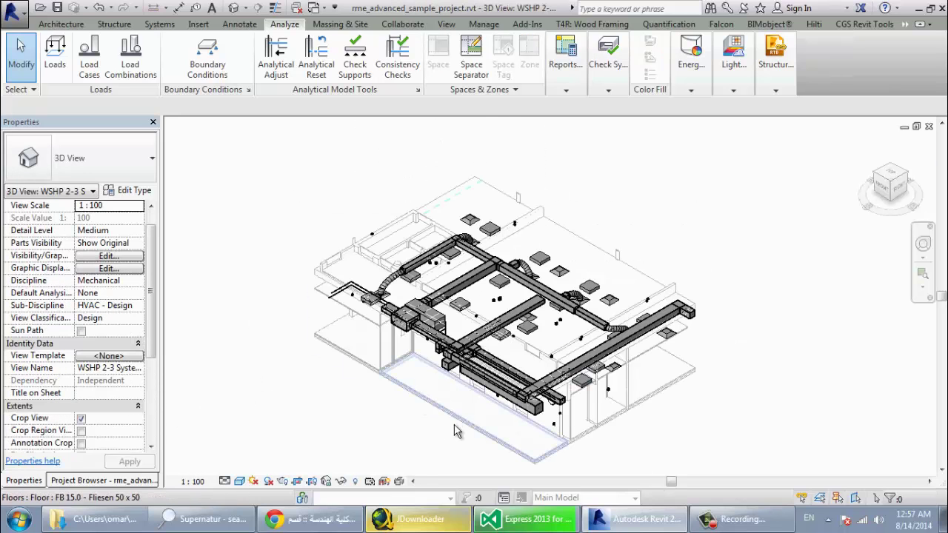
pyautogui.scroll(-2, 518, 375)
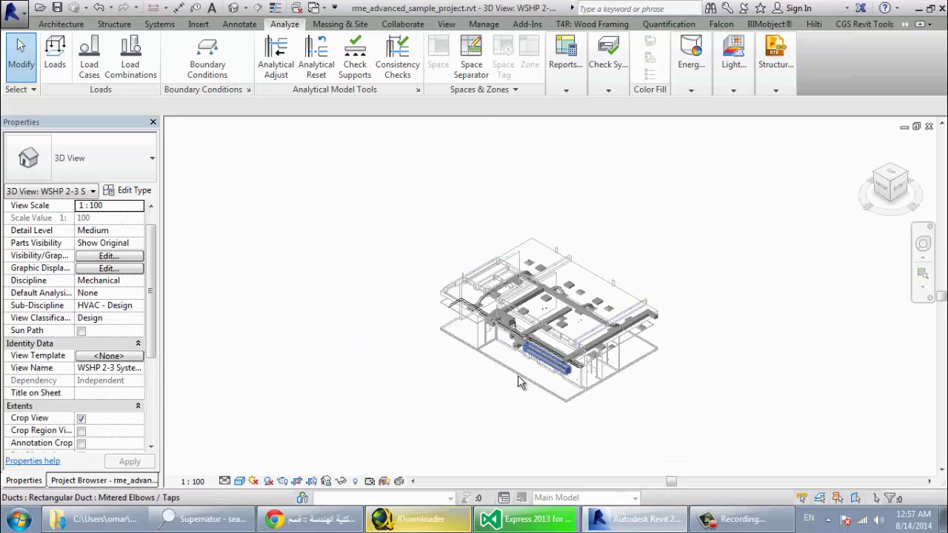
pyautogui.scroll(-2, 489, 381)
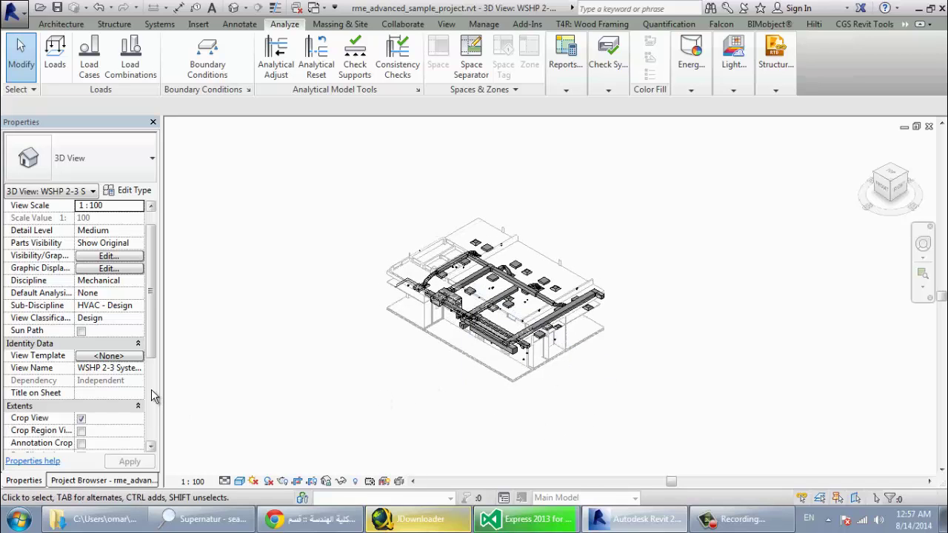
pyautogui.scroll(-5, 151, 392)
pyautogui.scroll(5, 152, 415)
pyautogui.scroll(-5, 154, 377)
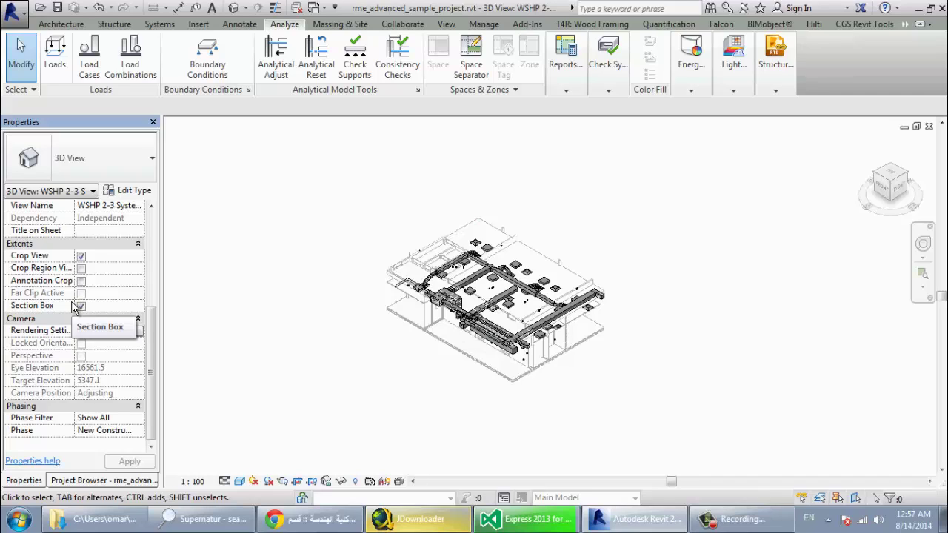
# - Uncheck Section Box and Crop View in the WSHP 2-3 view's properties and zoom out
pyautogui.click(81, 308)
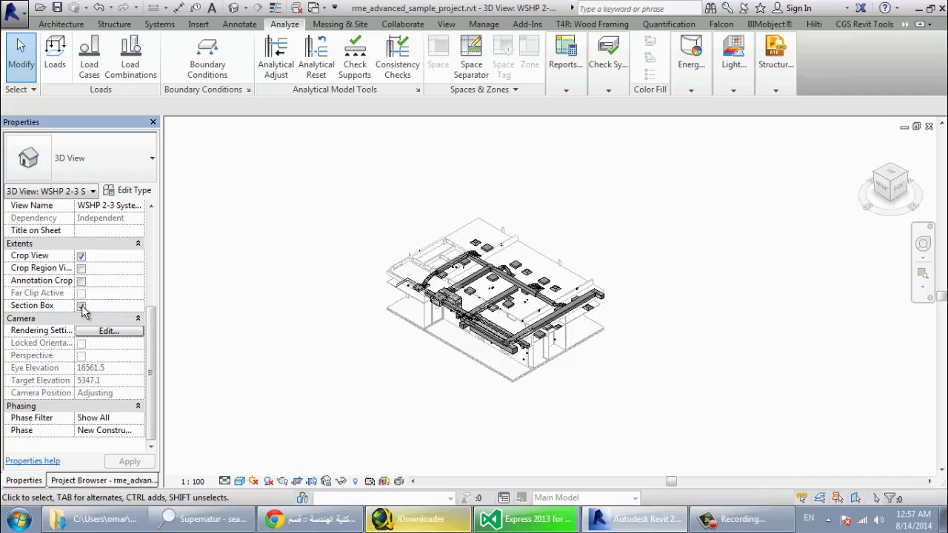
pyautogui.click(81, 308)
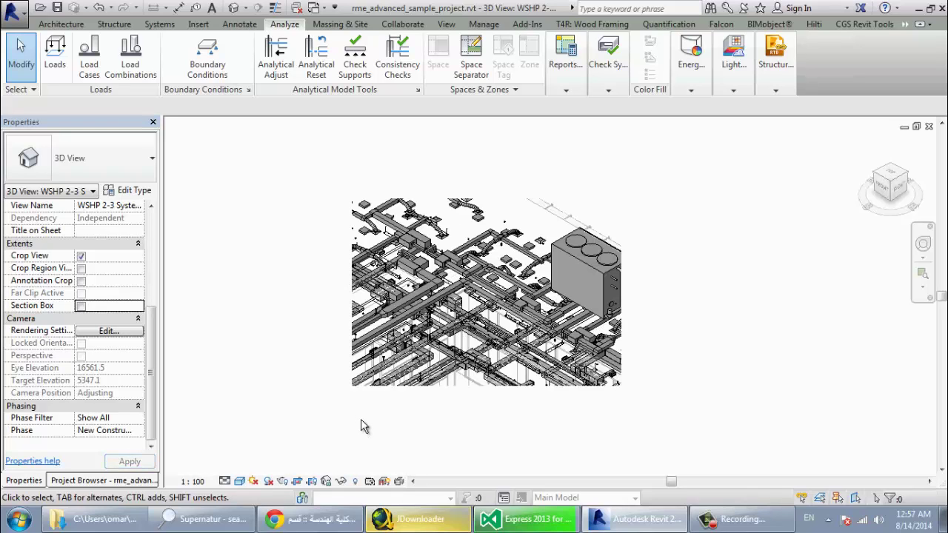
pyautogui.click(81, 257)
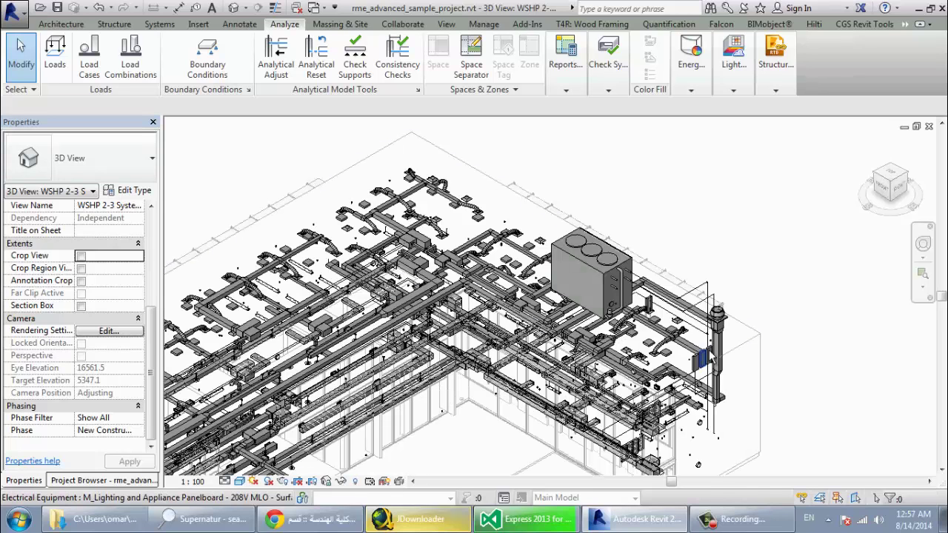
pyautogui.scroll(-2, 745, 250)
pyautogui.scroll(-2, 745, 250)
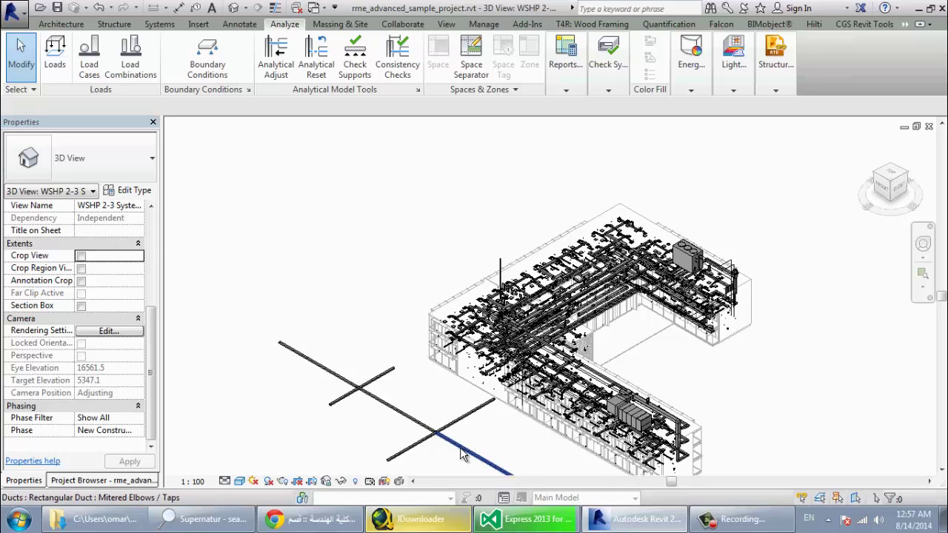
pyautogui.click(427, 453)
pyautogui.click(342, 419)
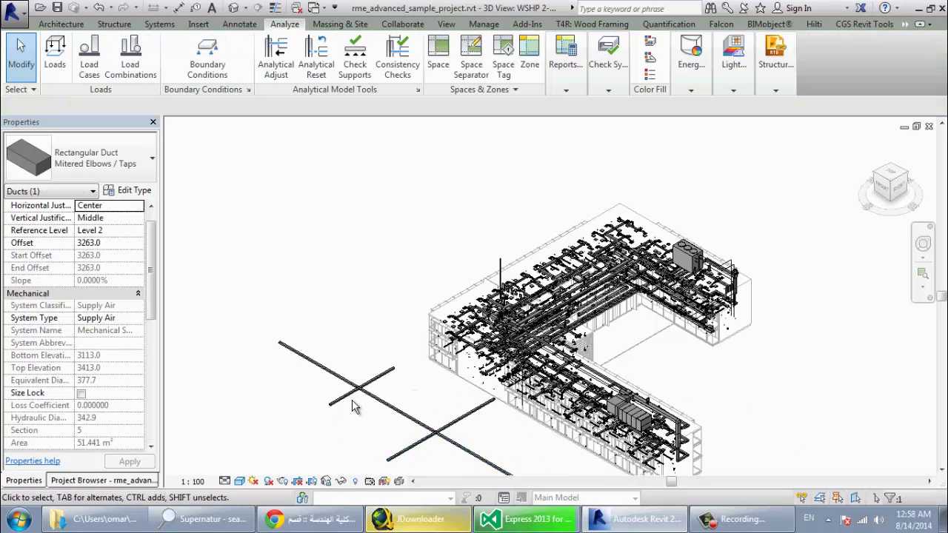
pyautogui.press('Tab')
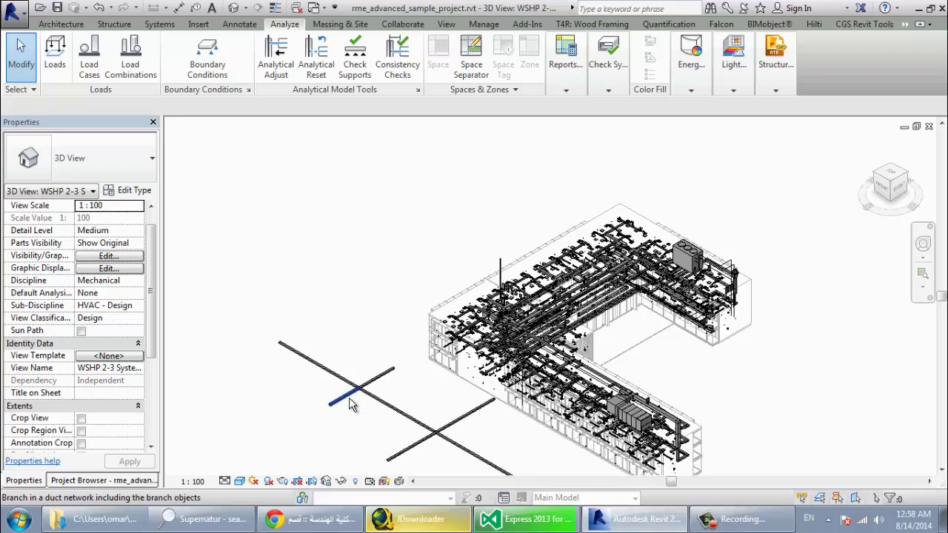
pyautogui.press('Tab')
pyautogui.click(258, 412)
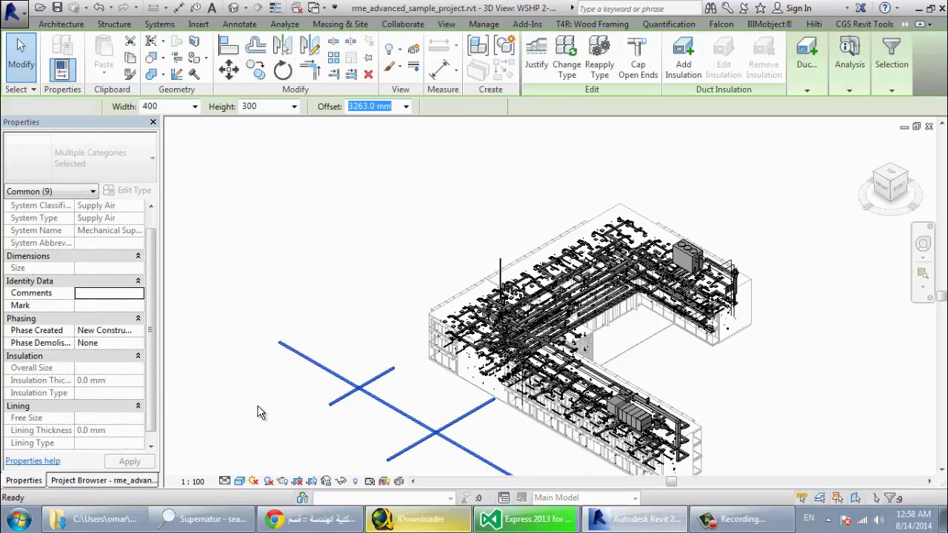
pyautogui.press('Escape')
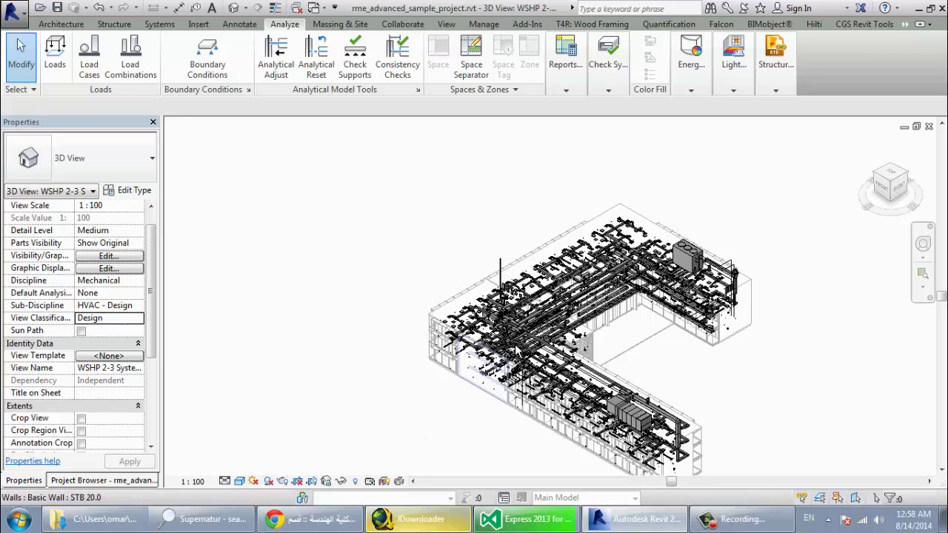
pyautogui.moveTo(785, 378)
pyautogui.mouseDown(button='middle')
pyautogui.moveTo(537, 386)
pyautogui.moveTo(560, 350)
pyautogui.mouseUp(button='middle')
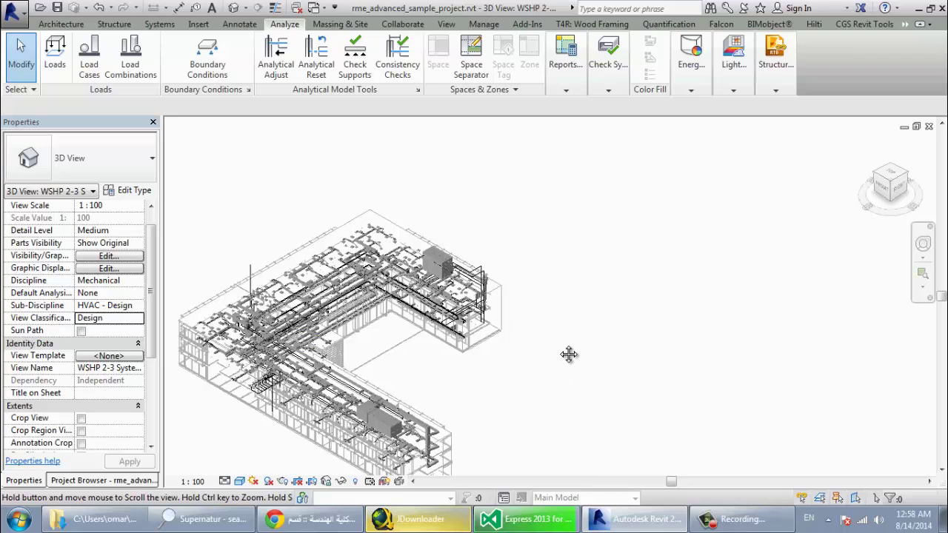